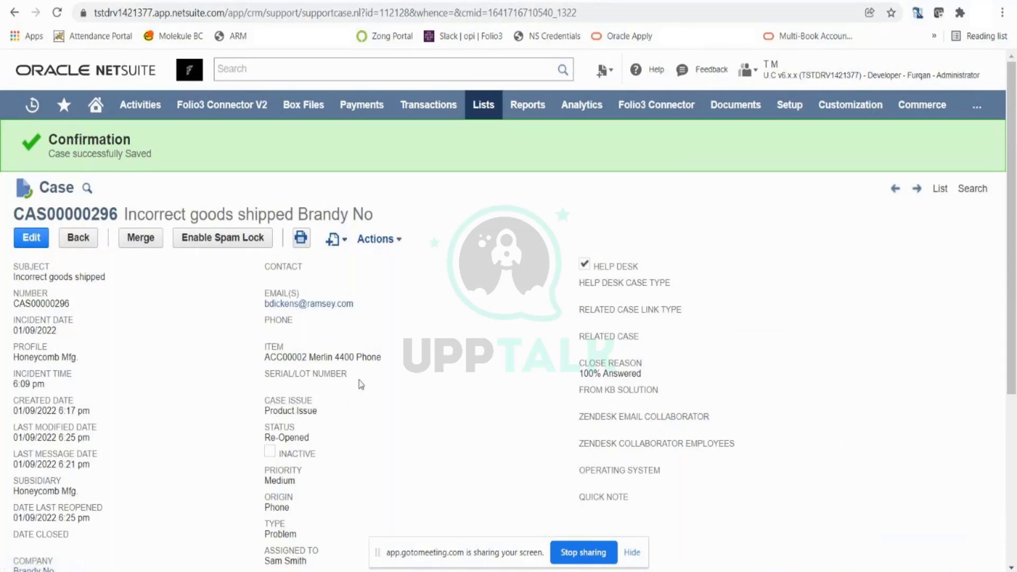
Show the escalation history of the "Incorrect goods shipped" case
{"action": "scroll", "coordinate": [382, 430], "scroll_direction": "down", "scroll_amount": 1}
{"action": "scroll", "coordinate": [383, 430], "scroll_direction": "down", "scroll_amount": 4}
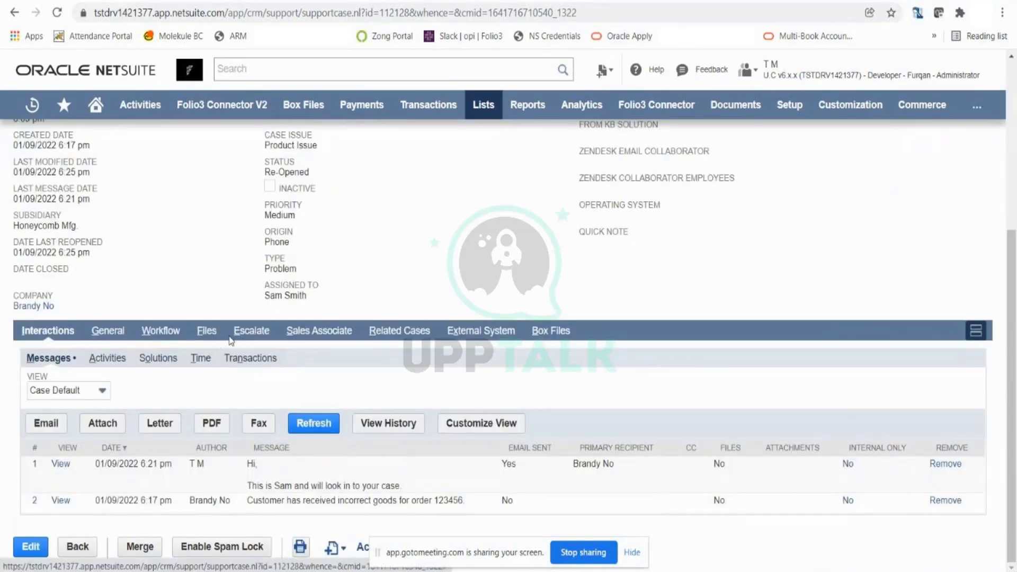
{"action": "left_click", "coordinate": [260, 331]}
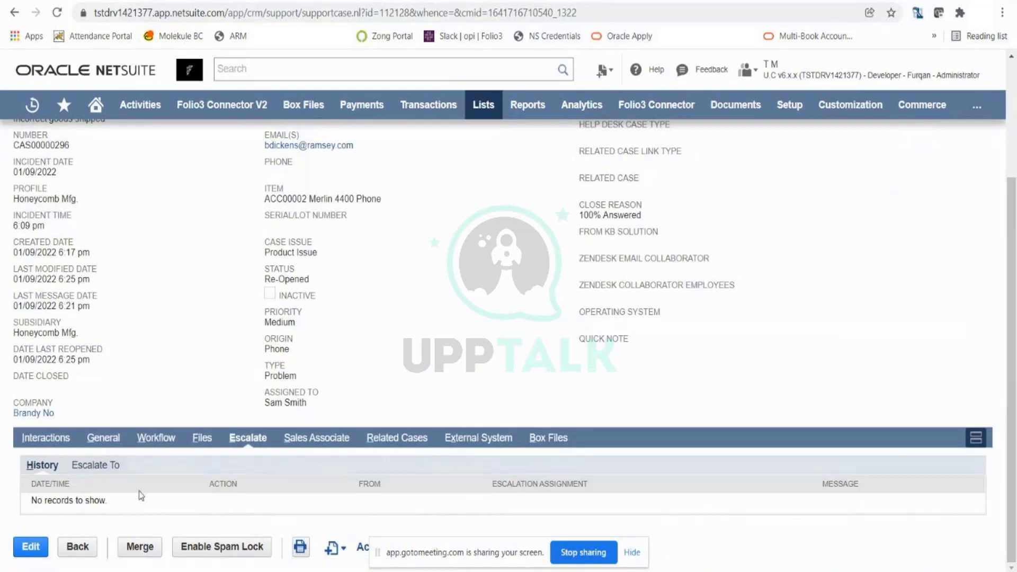
{"action": "scroll", "coordinate": [147, 495], "scroll_direction": "up", "scroll_amount": 1}
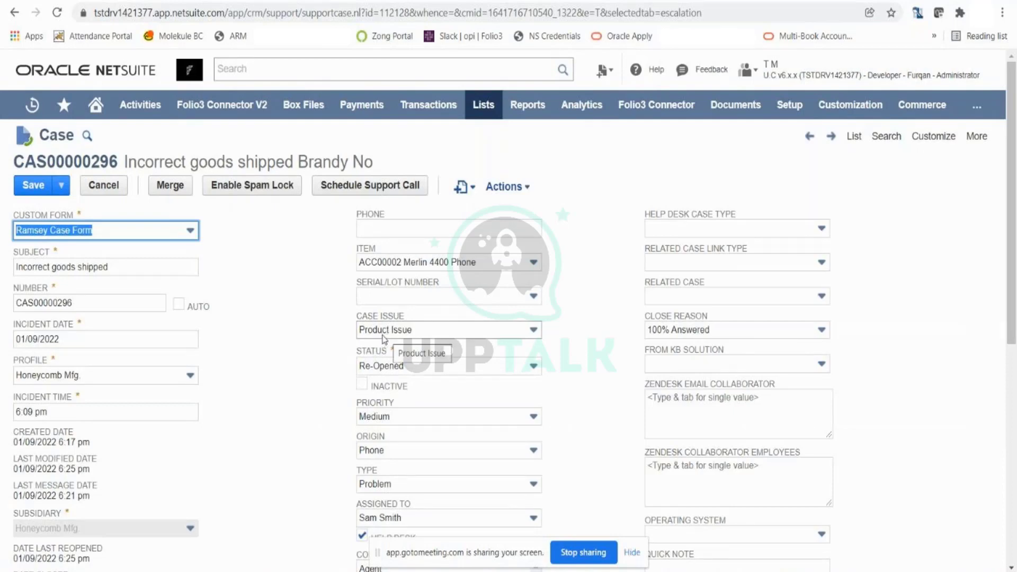
Enter the case's escalation message "customer is asking for refund and need your approval"
{"action": "scroll", "coordinate": [381, 338], "scroll_direction": "down", "scroll_amount": 5}
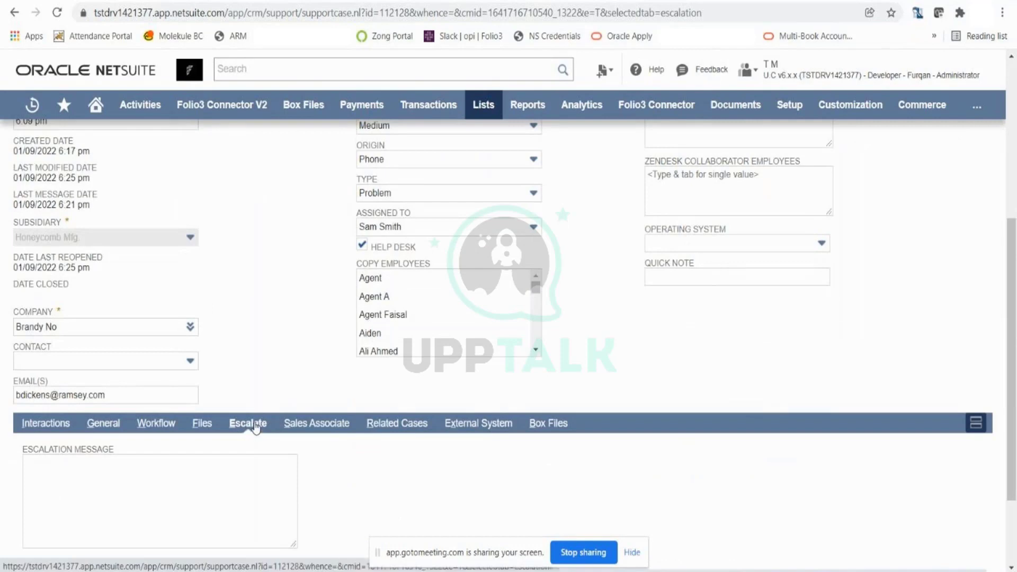
{"action": "left_click", "coordinate": [180, 486]}
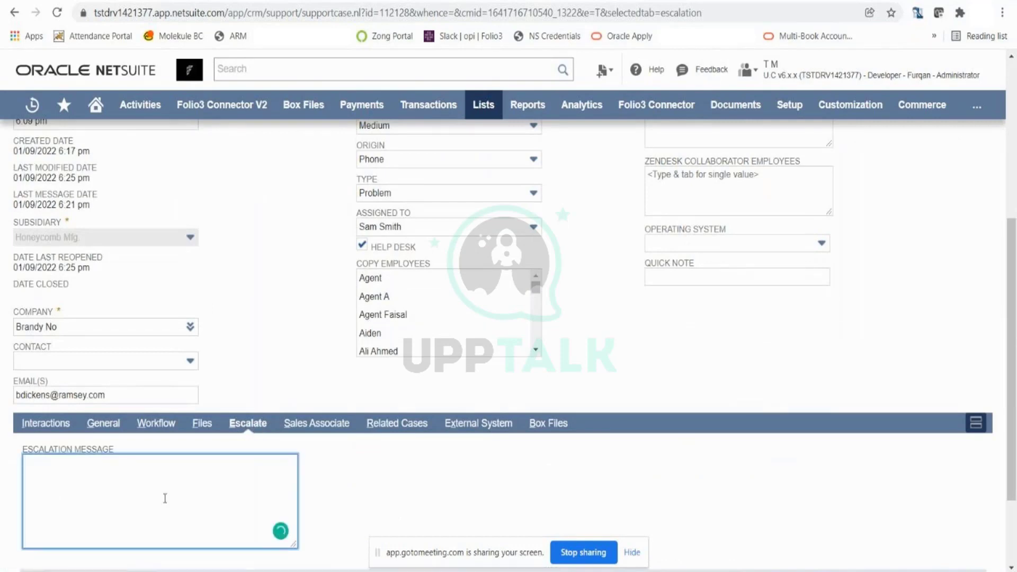
{"action": "type", "text": "customer is asking for refund "}
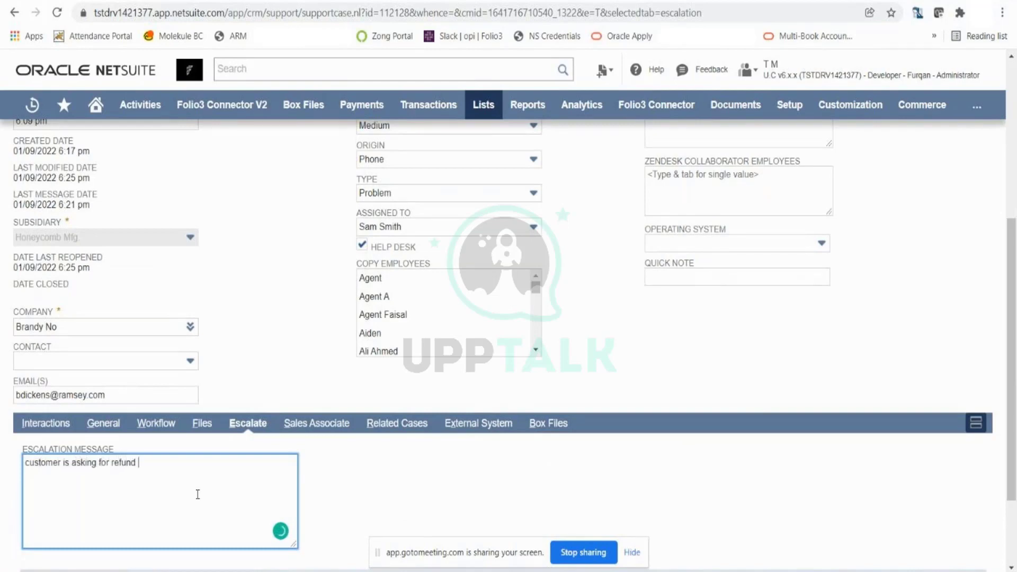
{"action": "type", "text": "and need your approval"}
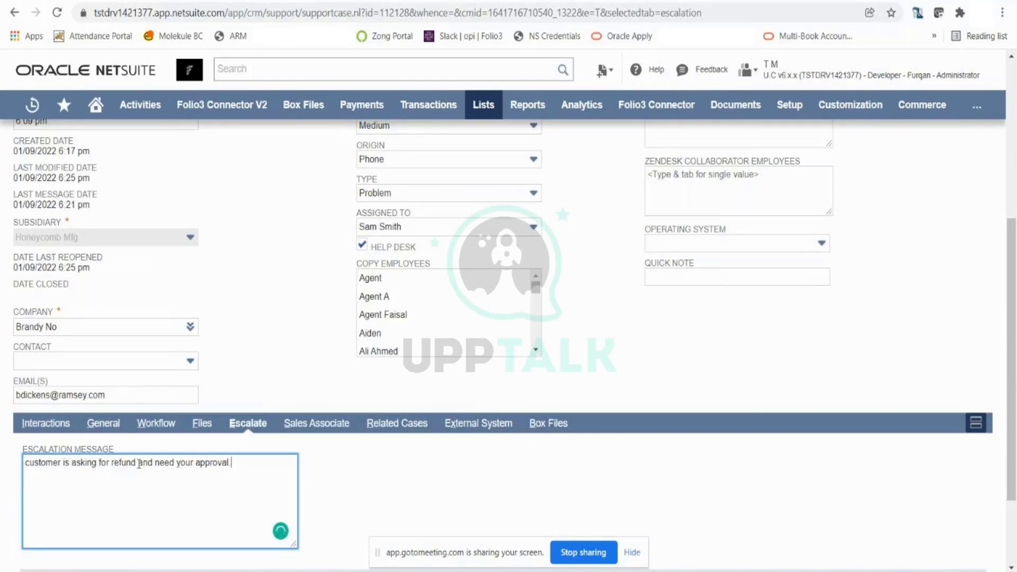
Add an employee as the case's escalatee, acknowledging the notification about the missing email address
{"action": "scroll", "coordinate": [139, 465], "scroll_direction": "down", "scroll_amount": 2}
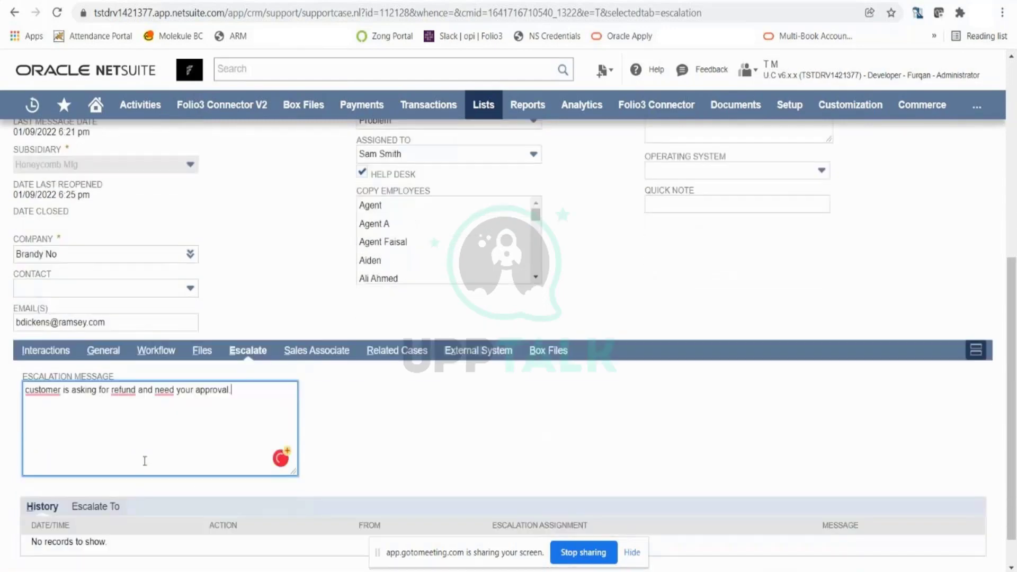
{"action": "scroll", "coordinate": [149, 459], "scroll_direction": "down", "scroll_amount": 1}
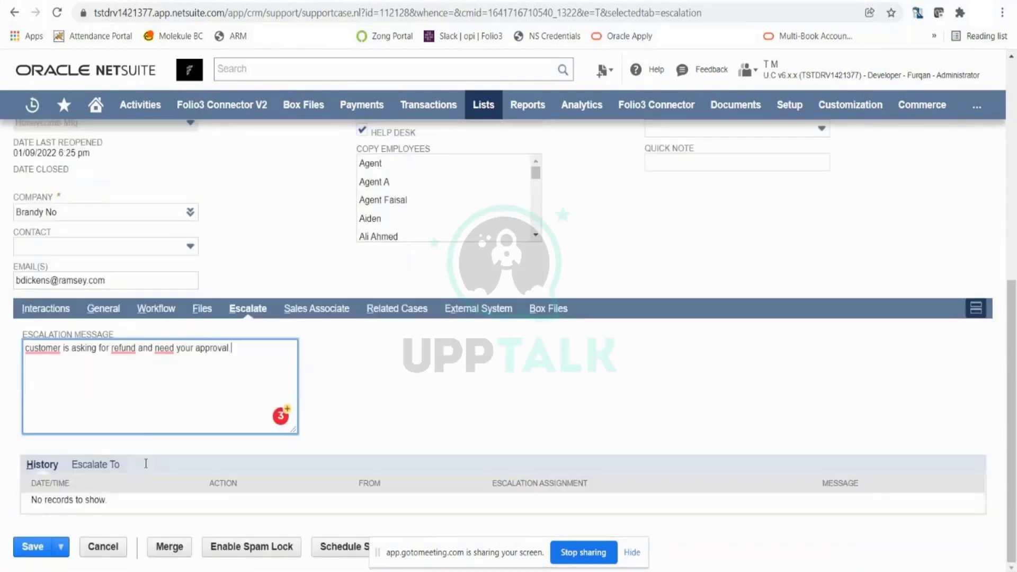
{"action": "left_click", "coordinate": [105, 471]}
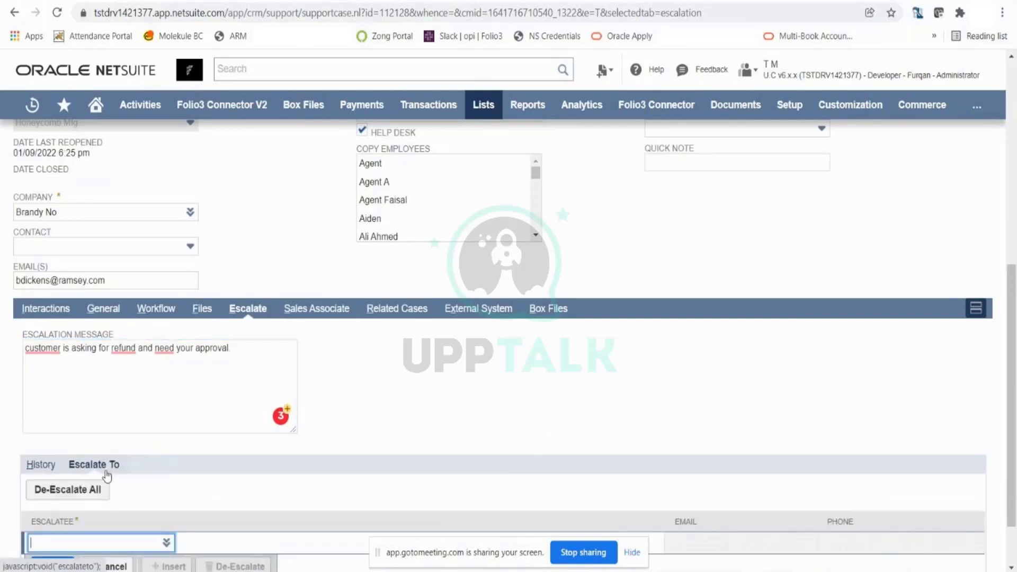
{"action": "left_click", "coordinate": [168, 542]}
{"action": "left_click", "coordinate": [156, 505]}
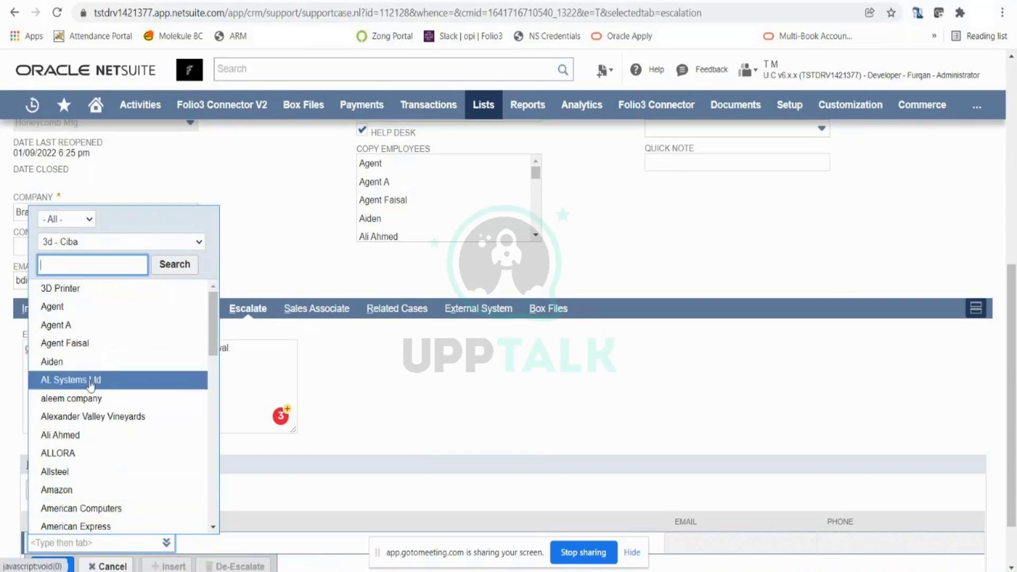
{"action": "scroll", "coordinate": [103, 457], "scroll_direction": "down", "scroll_amount": 3}
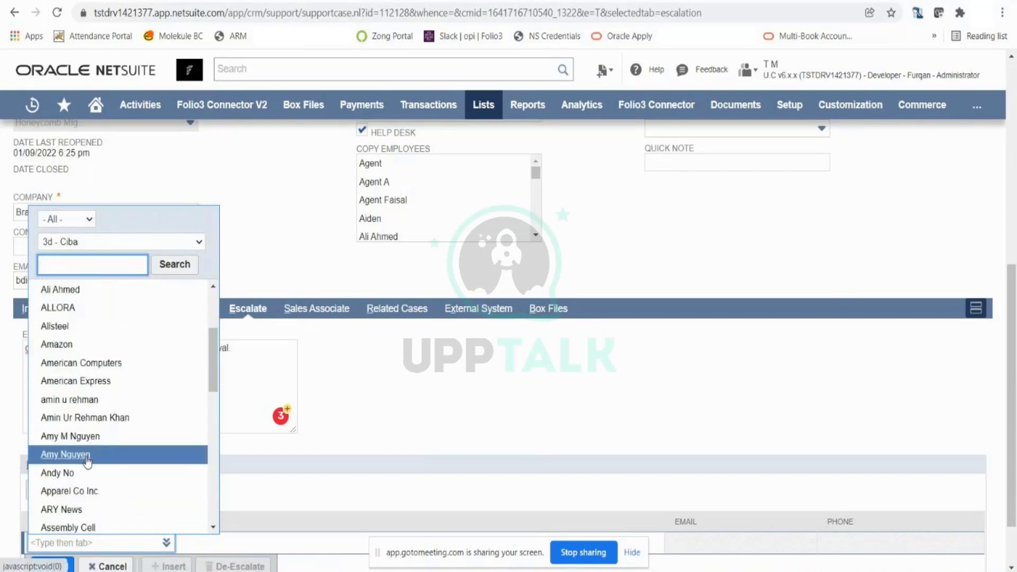
{"action": "left_click", "coordinate": [88, 455]}
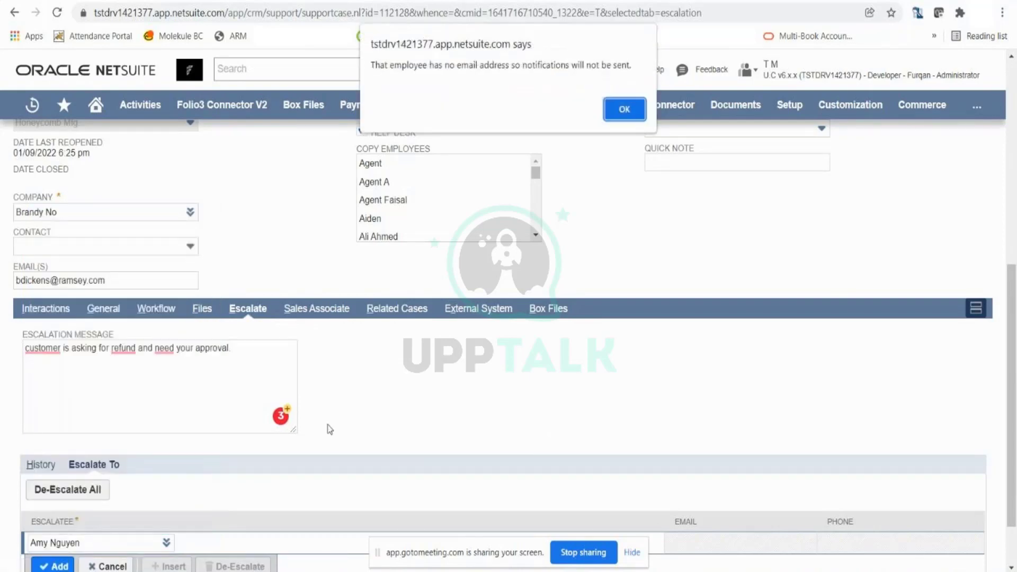
{"action": "left_click", "coordinate": [620, 109]}
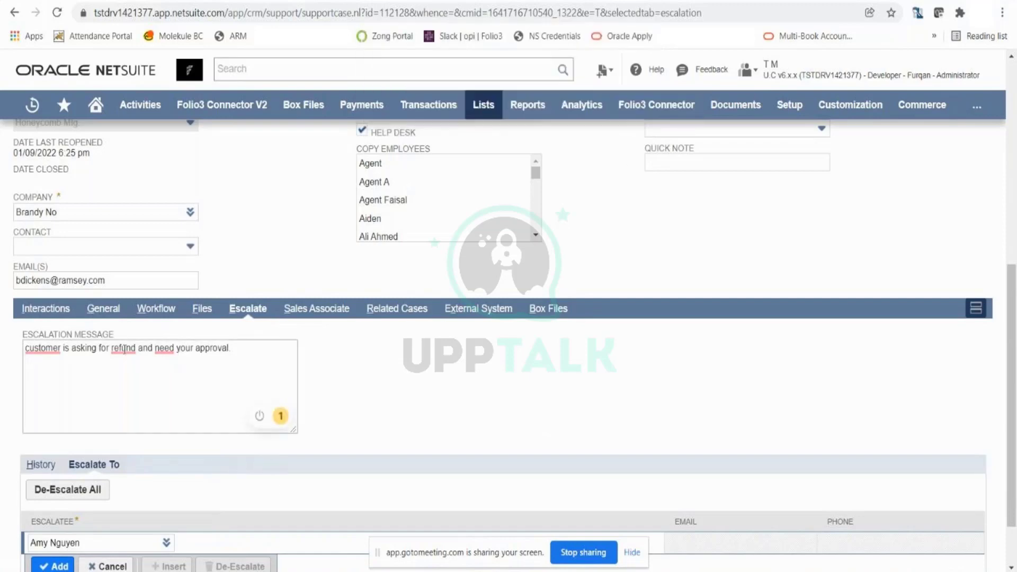
{"action": "scroll", "coordinate": [497, 404], "scroll_direction": "down", "scroll_amount": 1}
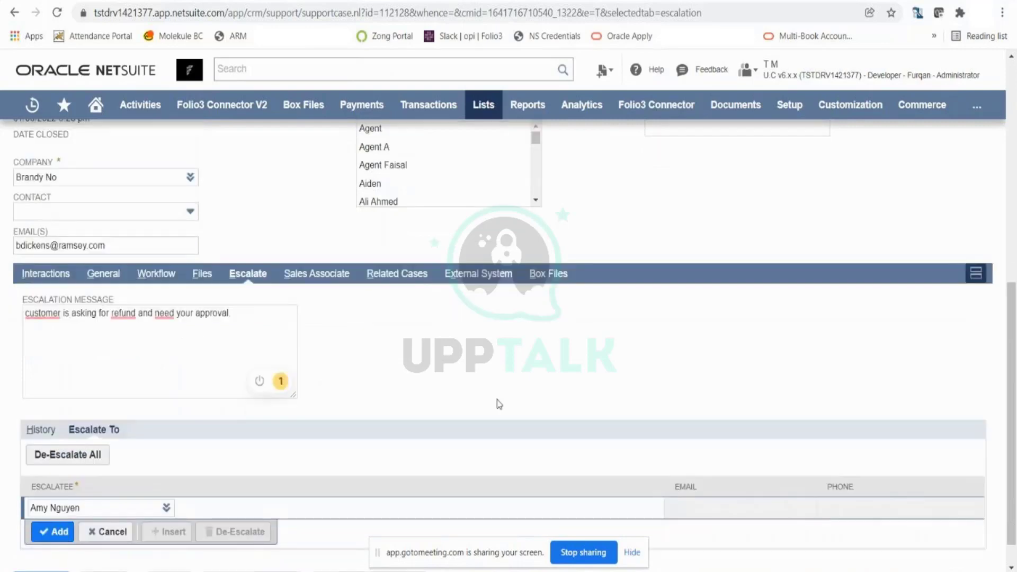
{"action": "left_click", "coordinate": [38, 497]}
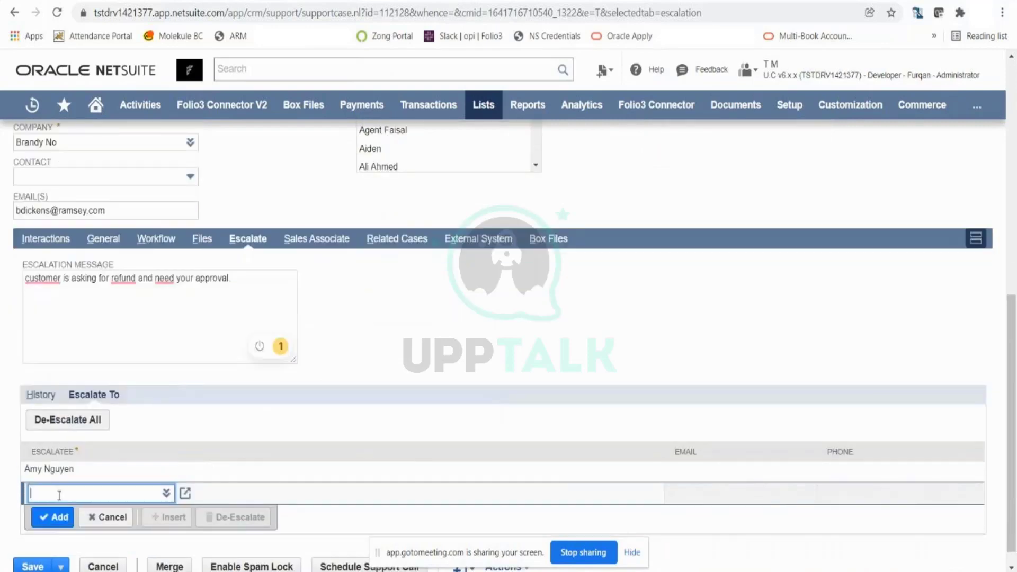
Save the case and accept changing its status to the default for escalated cases
{"action": "scroll", "coordinate": [172, 450], "scroll_direction": "up", "scroll_amount": 5}
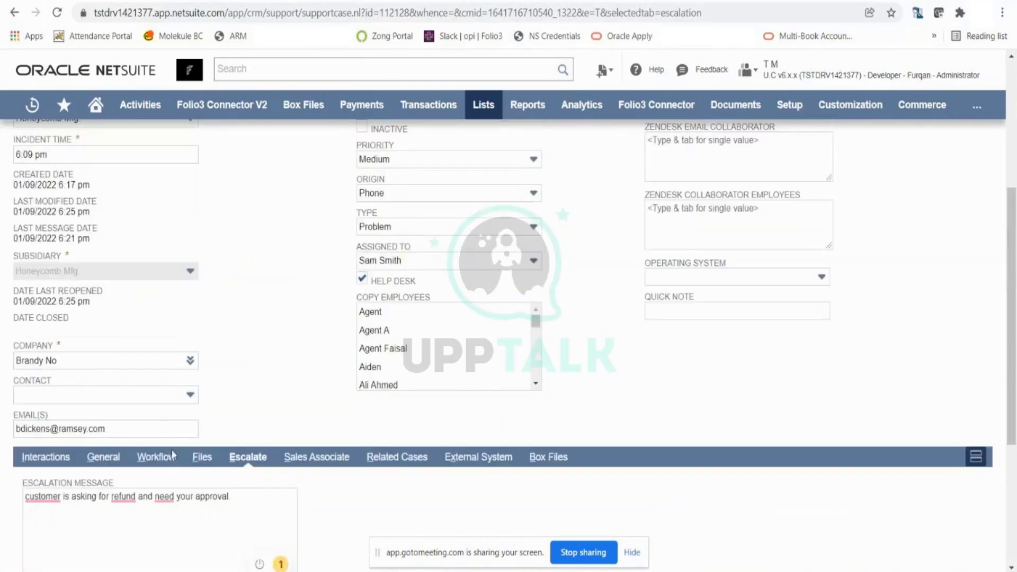
{"action": "scroll", "coordinate": [172, 450], "scroll_direction": "up", "scroll_amount": 5}
{"action": "left_click", "coordinate": [33, 185]}
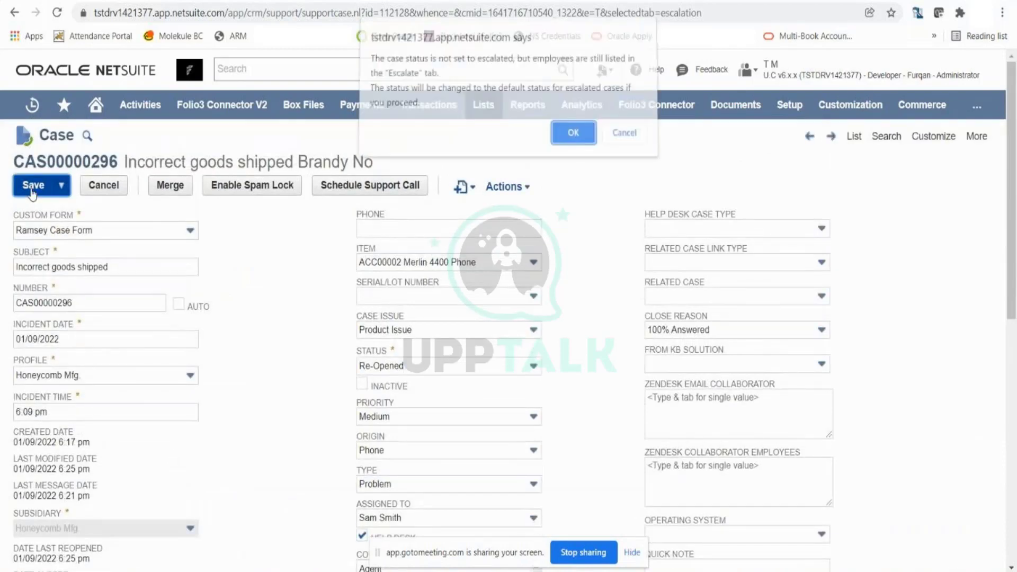
{"action": "left_click", "coordinate": [572, 139]}
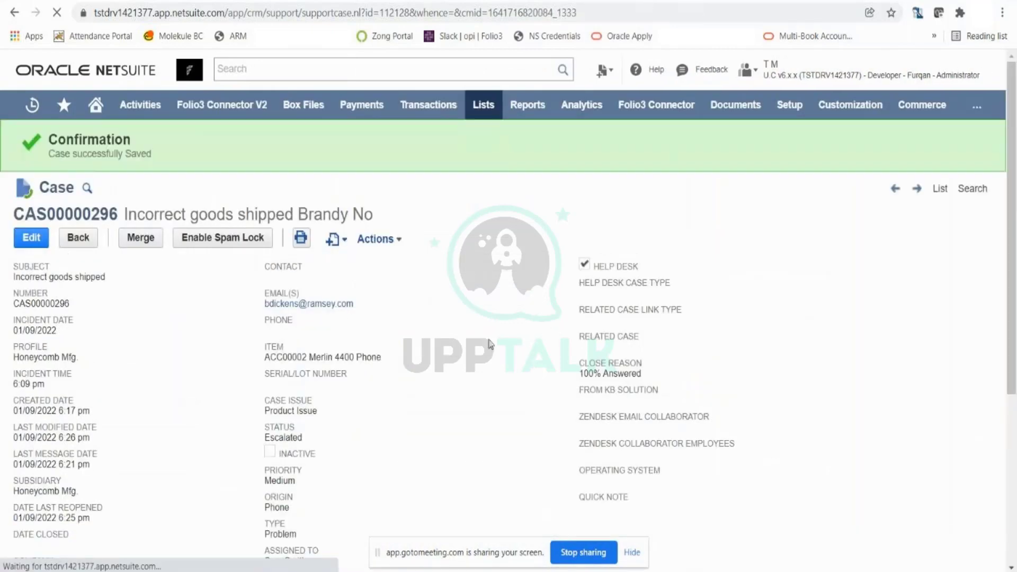
Review the escalatee list and the status on the saved case
{"action": "scroll", "coordinate": [489, 345], "scroll_direction": "down", "scroll_amount": 5}
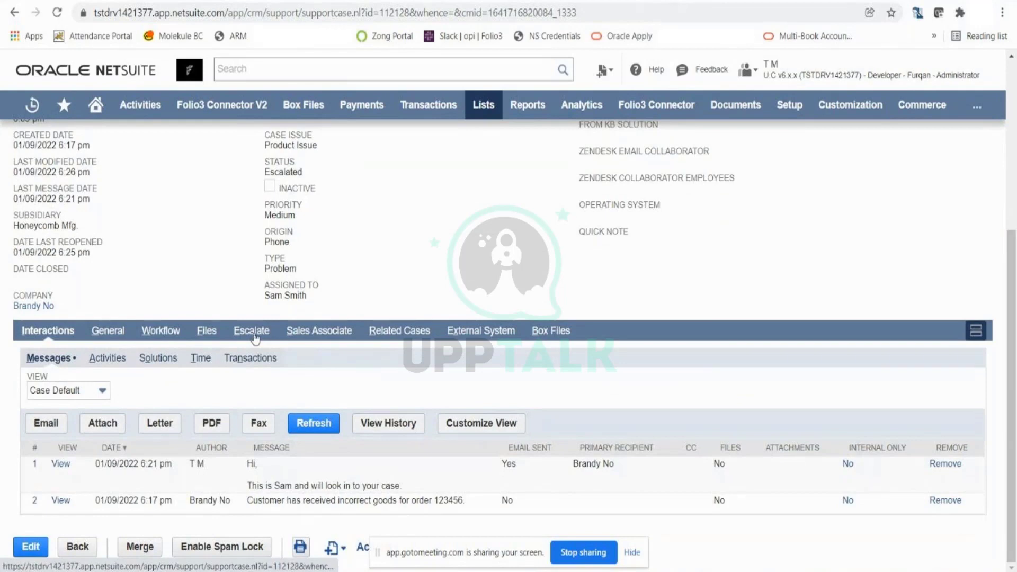
{"action": "left_click", "coordinate": [253, 334]}
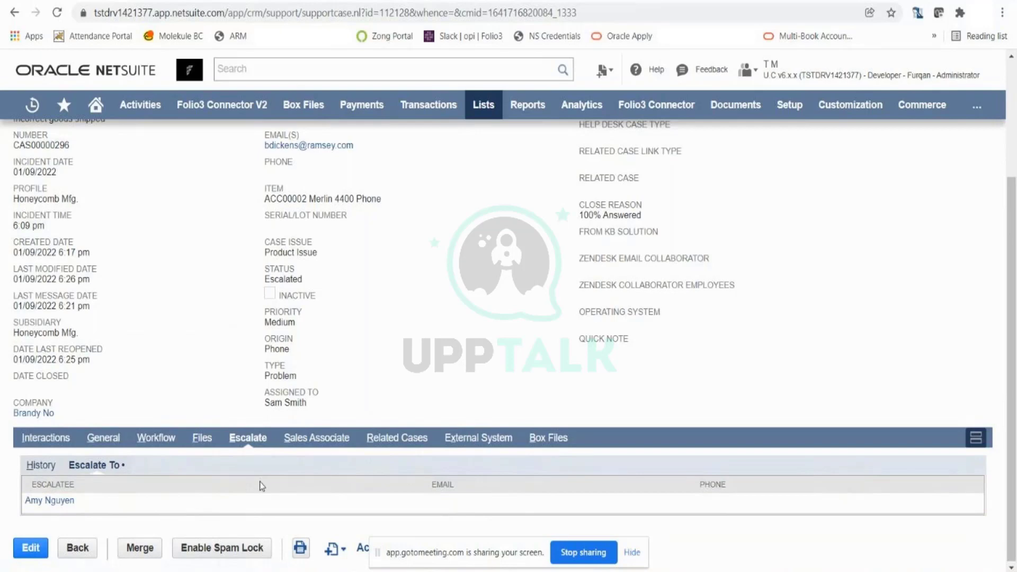
{"action": "scroll", "coordinate": [260, 486], "scroll_direction": "up", "scroll_amount": 3}
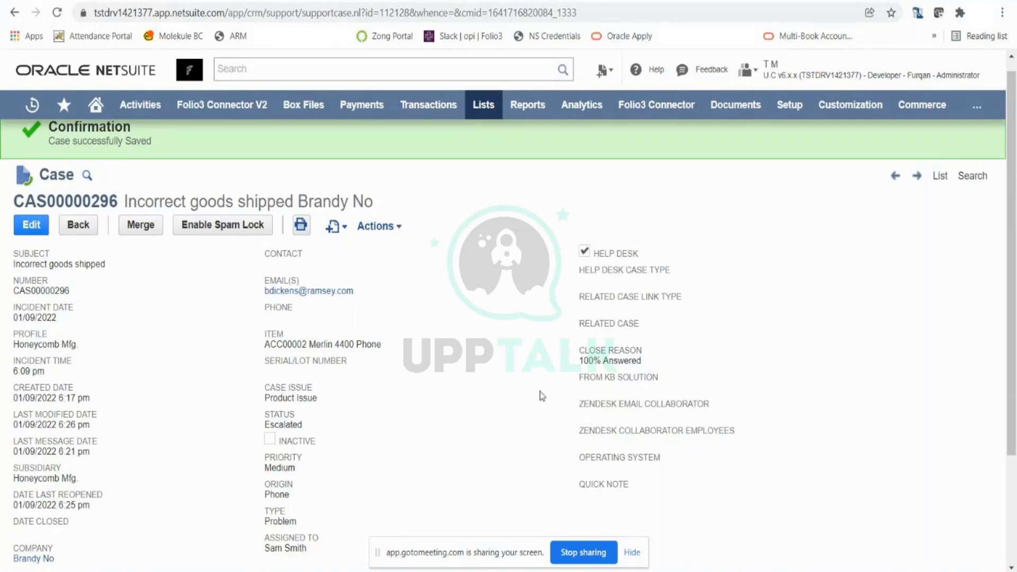
{"action": "scroll", "coordinate": [539, 392], "scroll_direction": "down", "scroll_amount": 1}
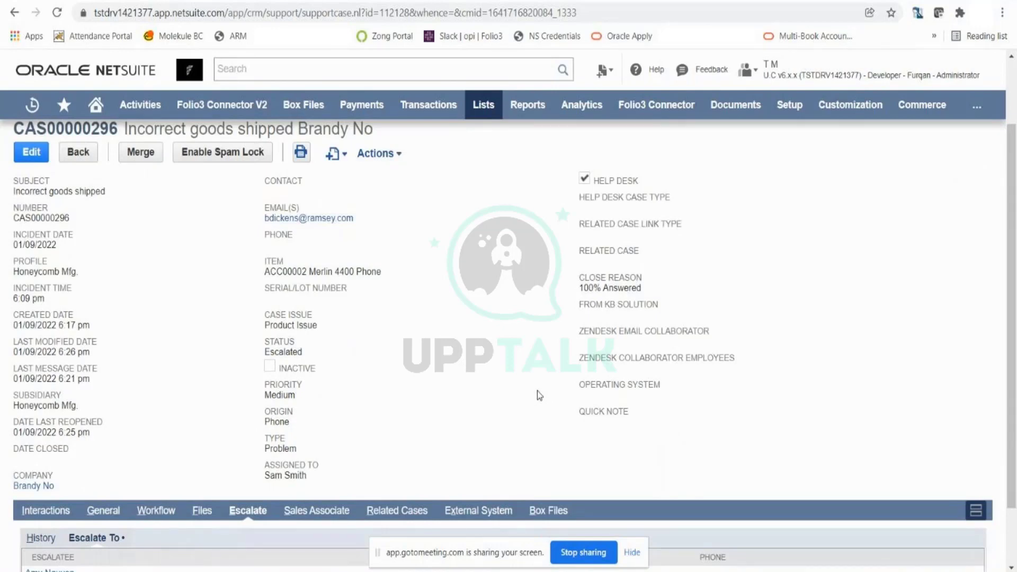
{"action": "scroll", "coordinate": [537, 391], "scroll_direction": "up", "scroll_amount": 1}
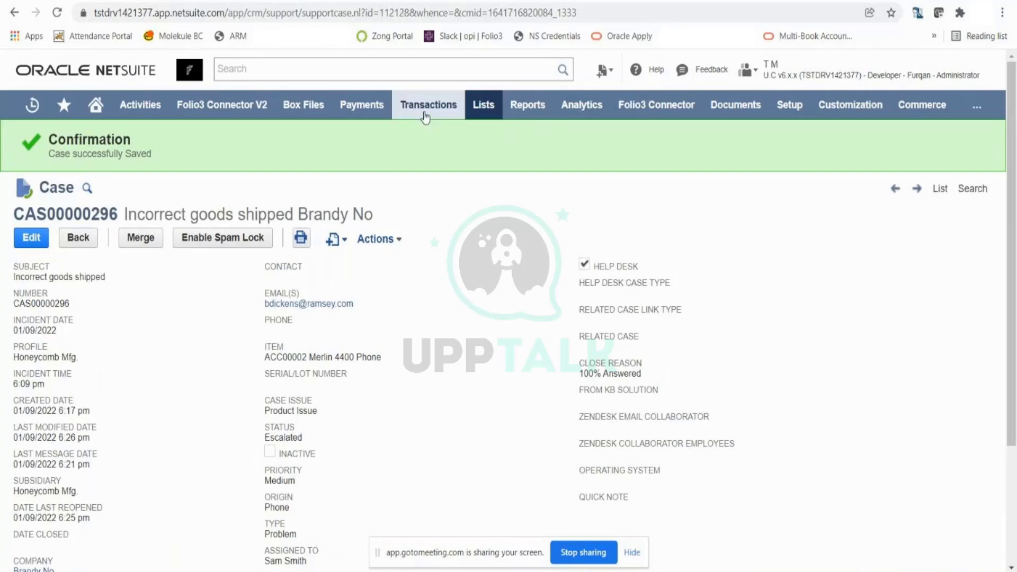
{"action": "mouse_move", "coordinate": [429, 122]}
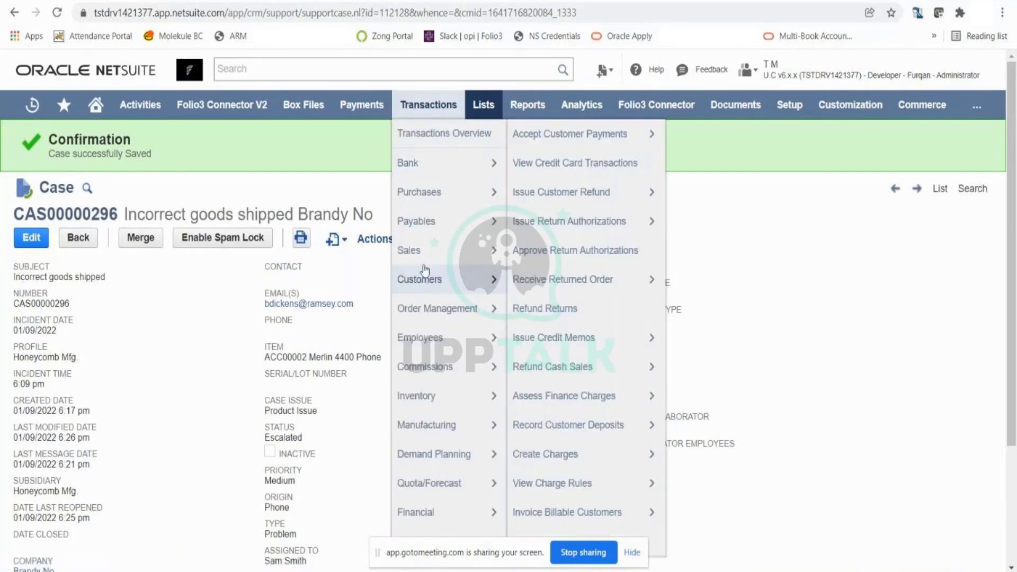
{"action": "mouse_move", "coordinate": [429, 258]}
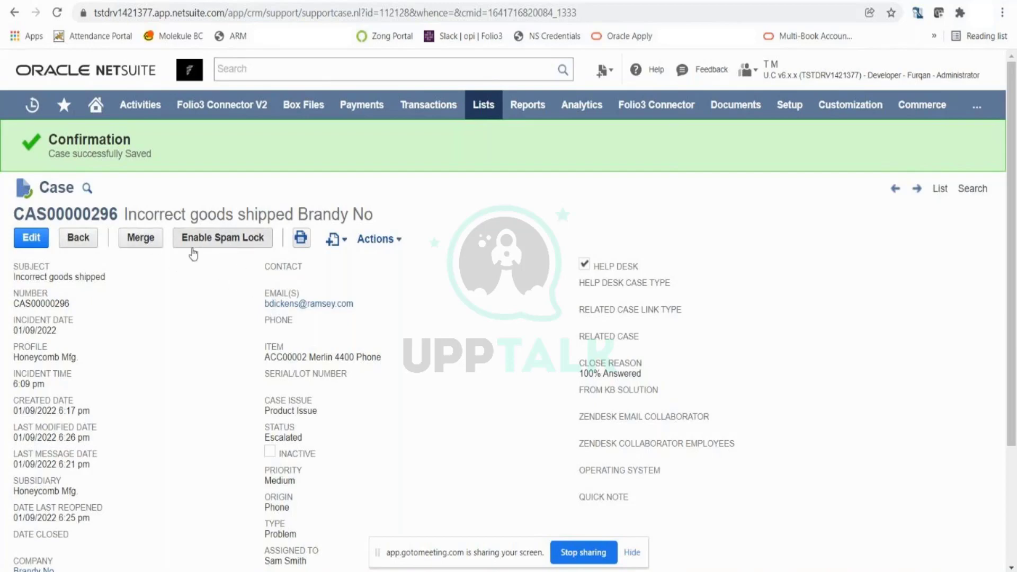
Check which open cases from the same customer this case can be merged into, and leave without merging
{"action": "scroll", "coordinate": [249, 439], "scroll_direction": "down", "scroll_amount": 3}
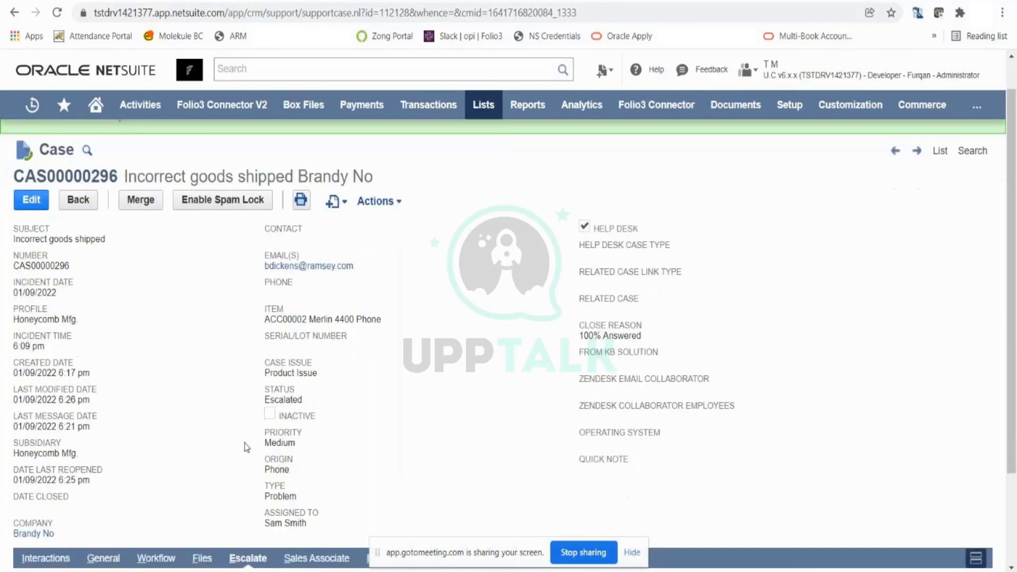
{"action": "scroll", "coordinate": [245, 446], "scroll_direction": "up", "scroll_amount": 2}
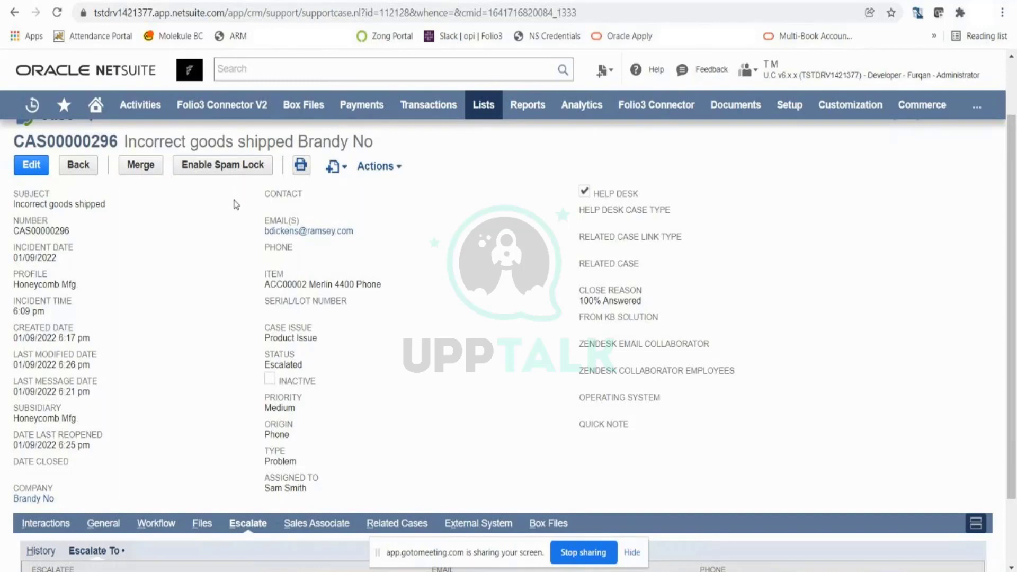
{"action": "left_click", "coordinate": [144, 172]}
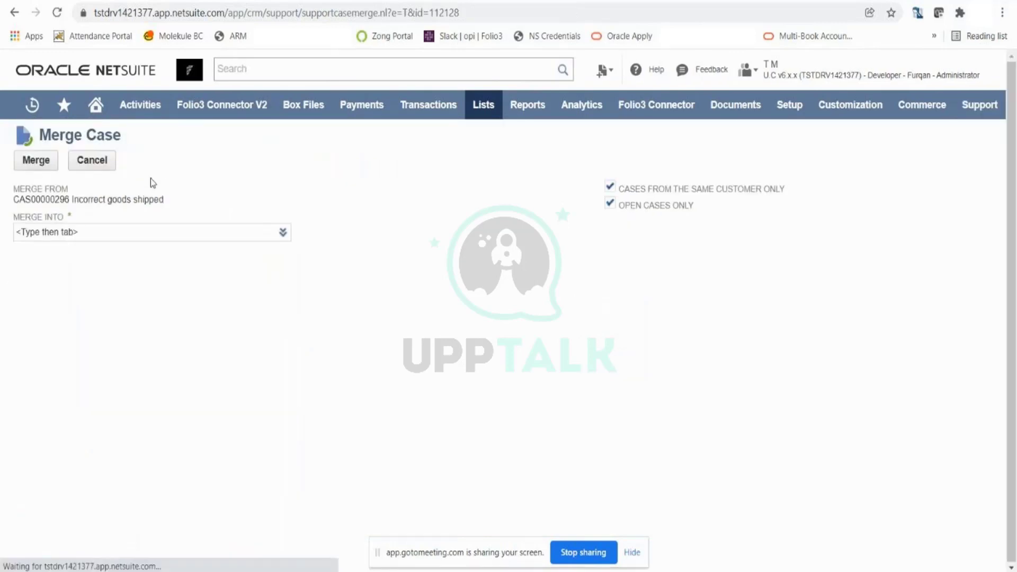
{"action": "left_click", "coordinate": [282, 232]}
{"action": "left_click", "coordinate": [275, 251]}
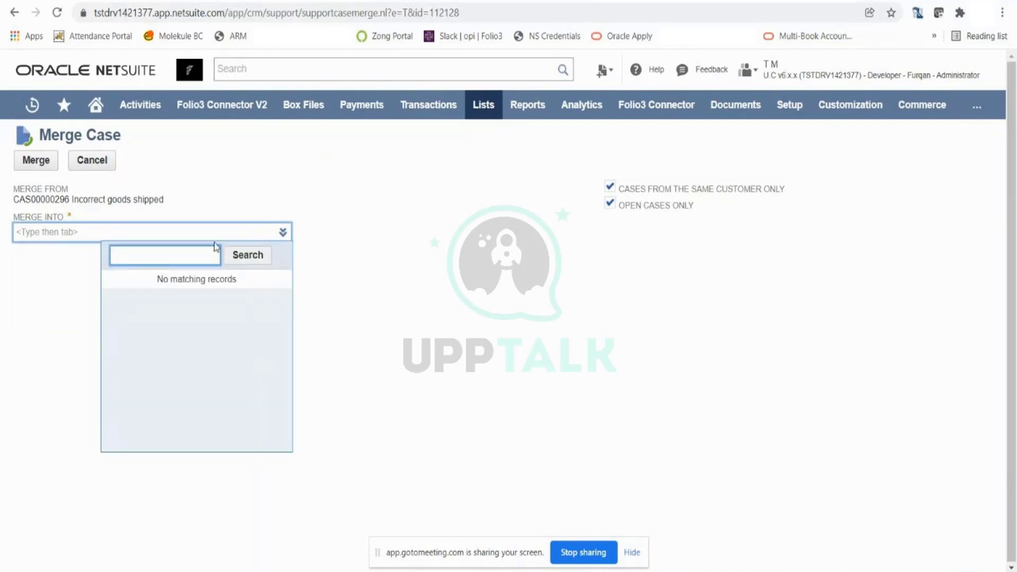
{"action": "left_click", "coordinate": [340, 220]}
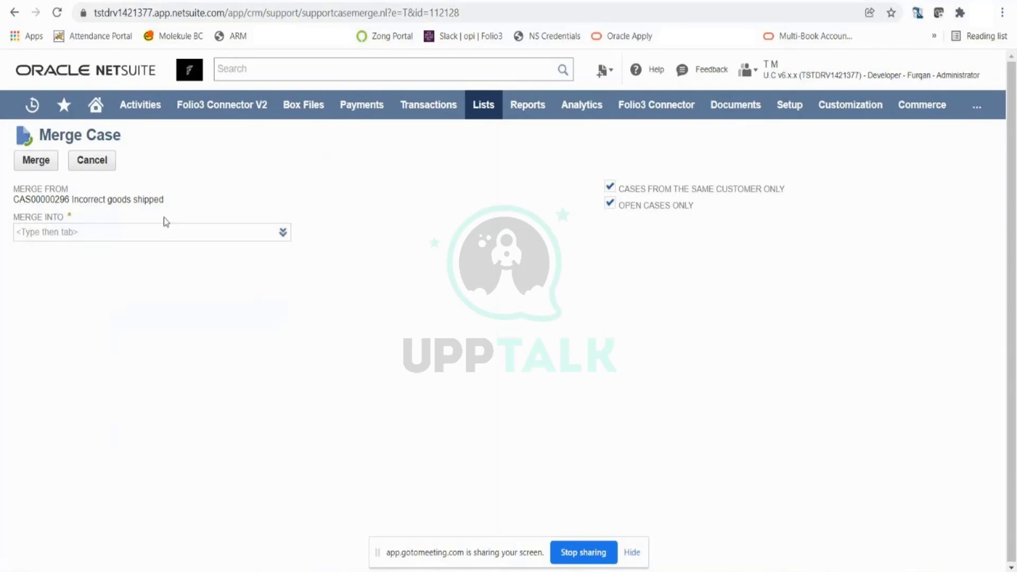
{"action": "left_click", "coordinate": [94, 156]}
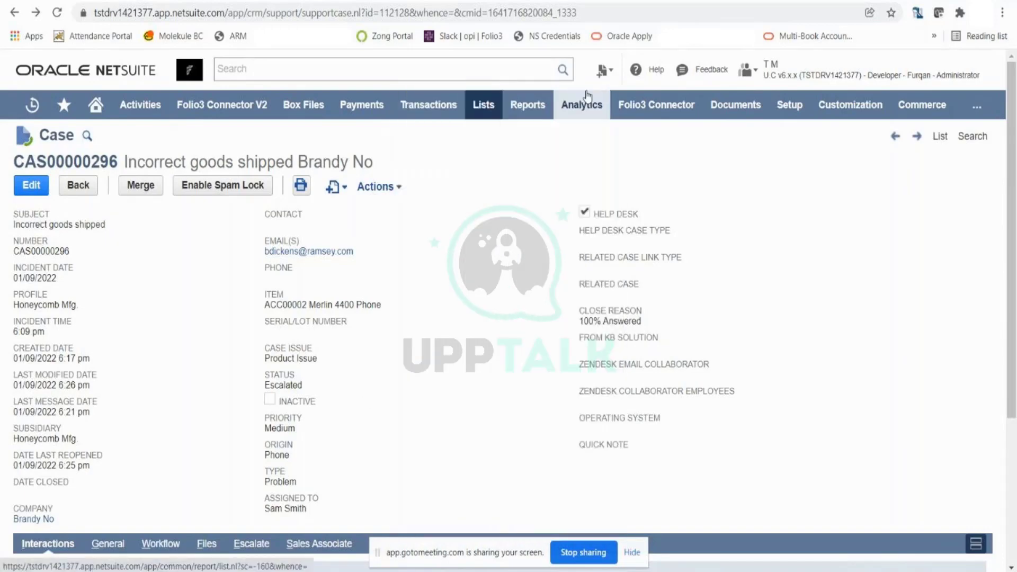
Open the Rename Records/Transactions company setup page in a new browser tab and switch to it
{"action": "mouse_move", "coordinate": [776, 112]}
{"action": "mouse_move", "coordinate": [793, 163]}
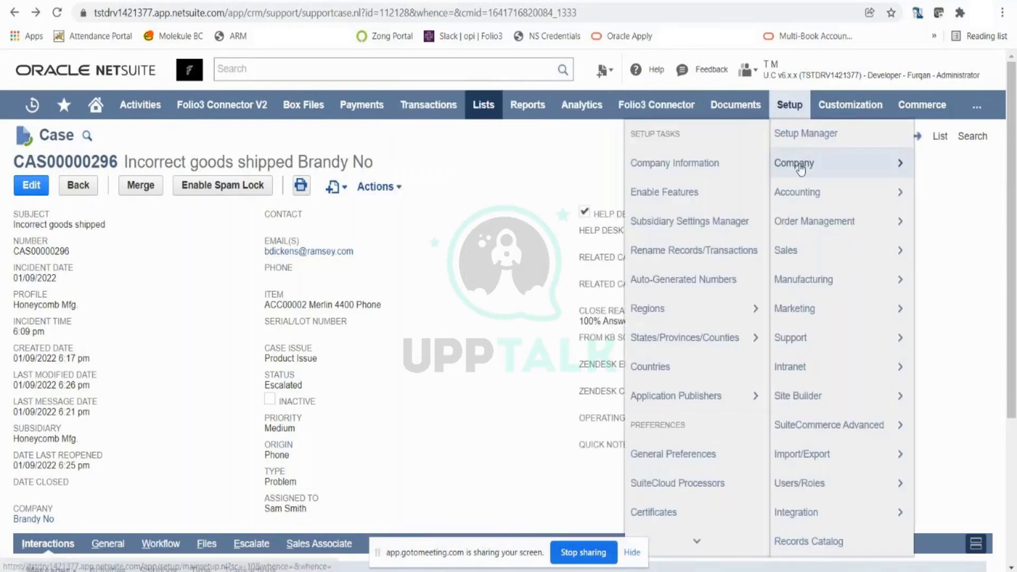
{"action": "right_click", "coordinate": [683, 253]}
{"action": "left_click", "coordinate": [695, 264]}
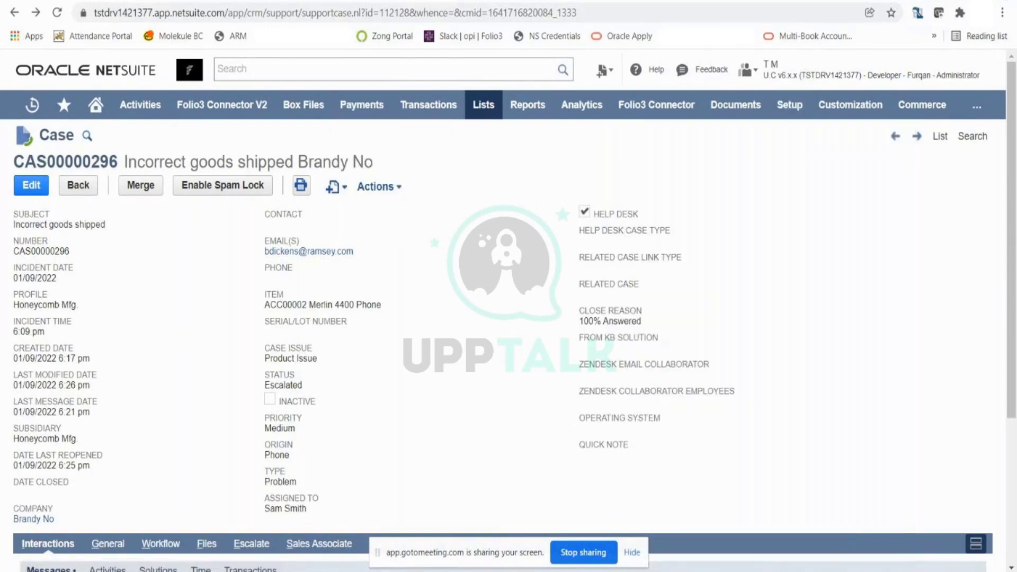
{"action": "left_click", "coordinate": [239, 1]}
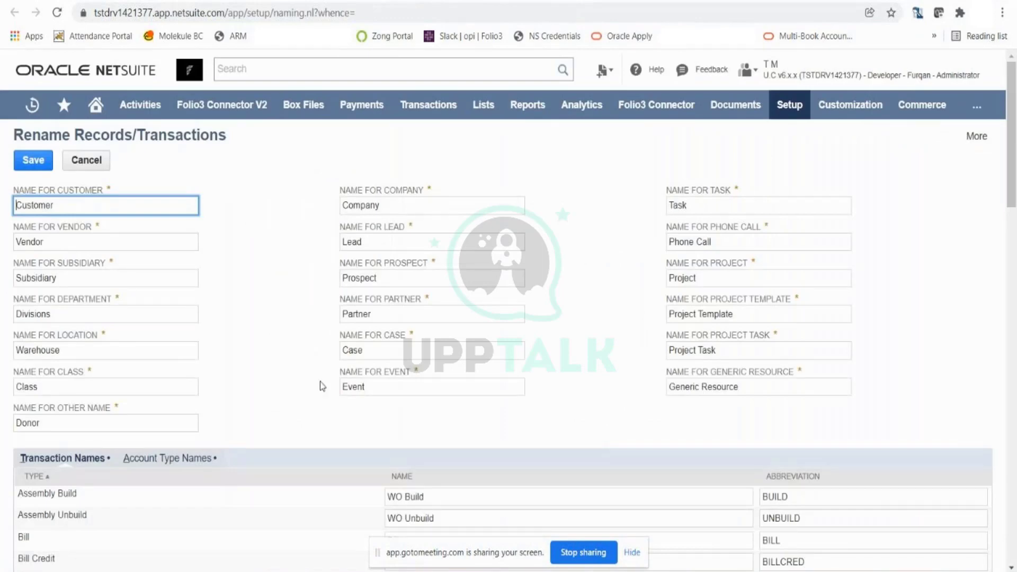
Change the record name for Case to Ticket and save the renaming settings
{"action": "double_click", "coordinate": [352, 350]}
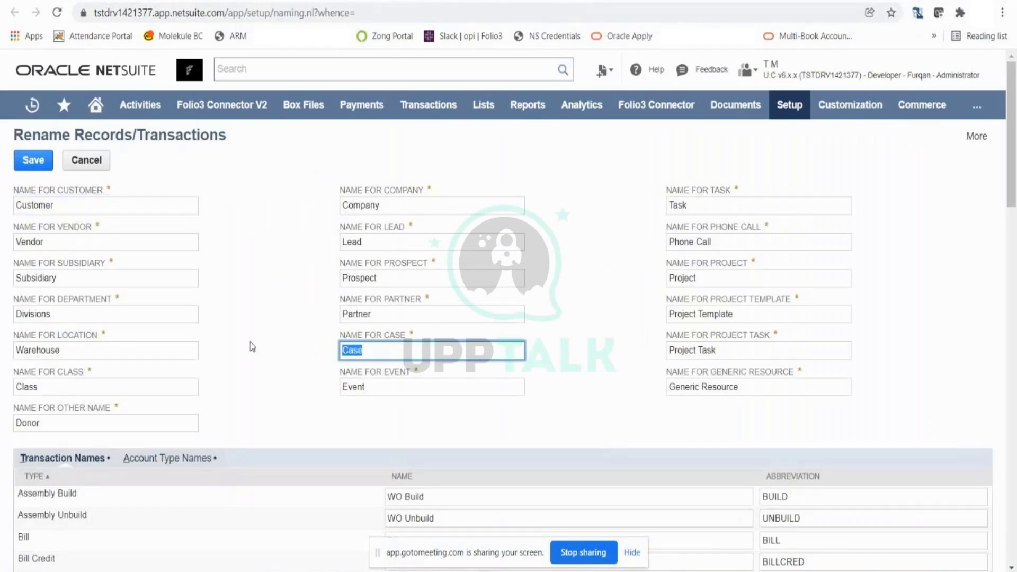
{"action": "type", "text": "Ticket"}
{"action": "left_click", "coordinate": [33, 160]}
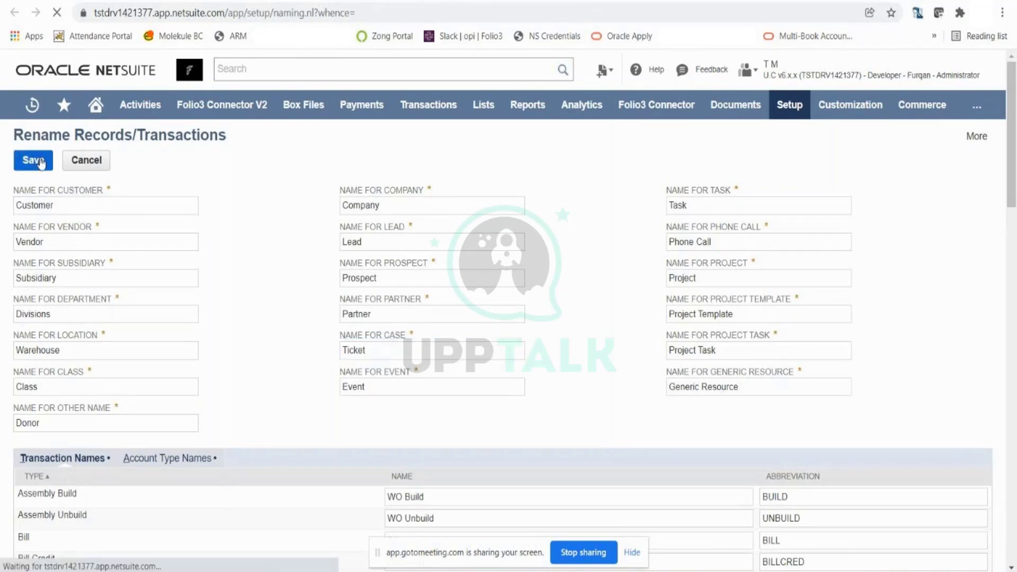
{"action": "left_click", "coordinate": [62, 241]}
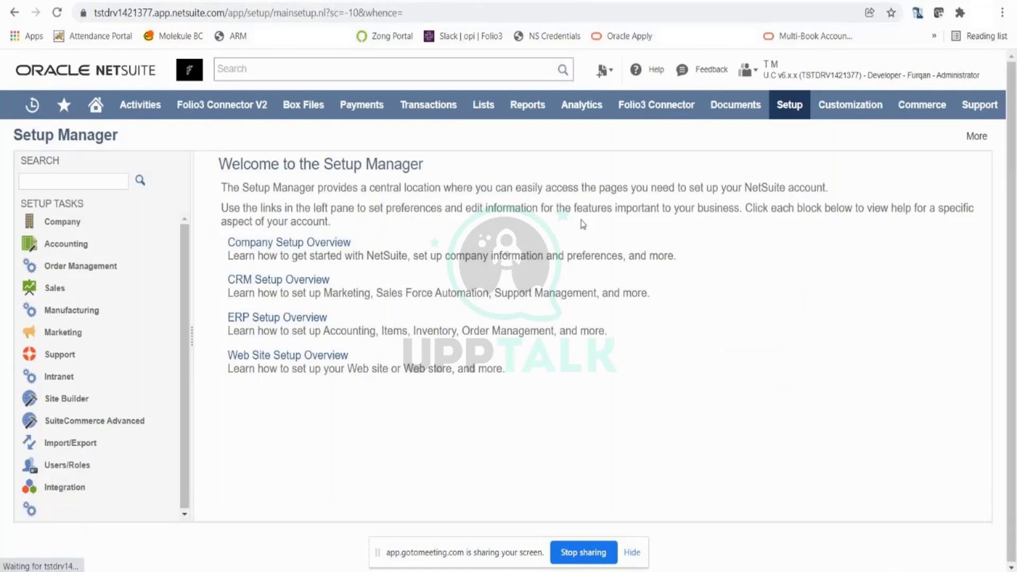
Open the list of support tickets and check the record name in its page title
{"action": "mouse_move", "coordinate": [497, 110]}
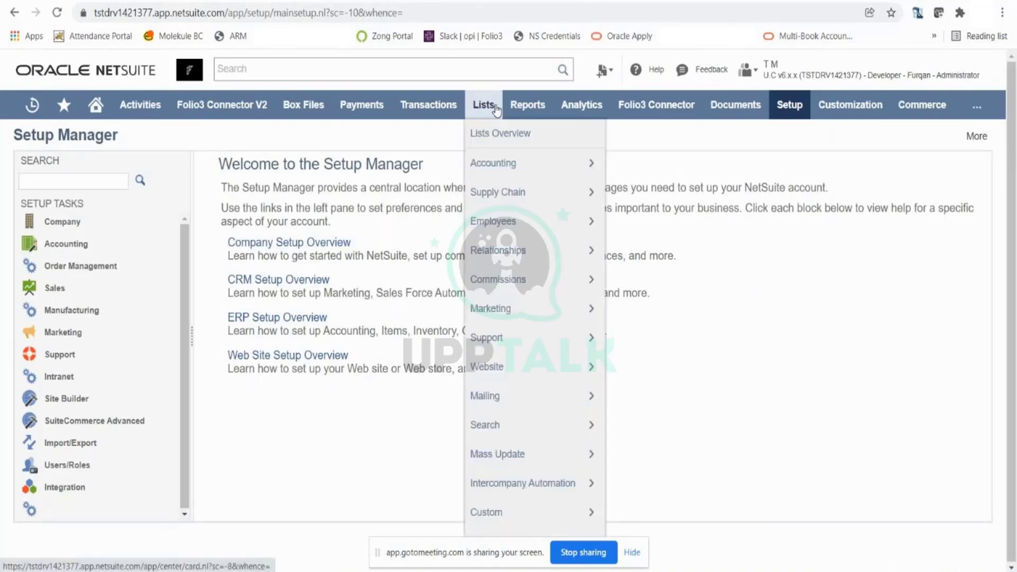
{"action": "mouse_move", "coordinate": [531, 335]}
{"action": "left_click", "coordinate": [656, 340]}
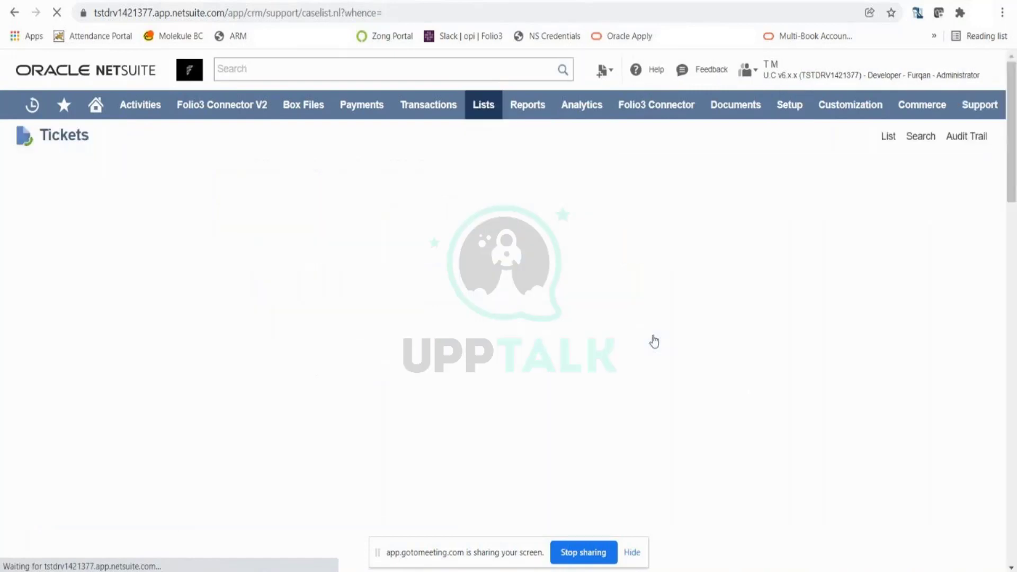
{"action": "double_click", "coordinate": [76, 139]}
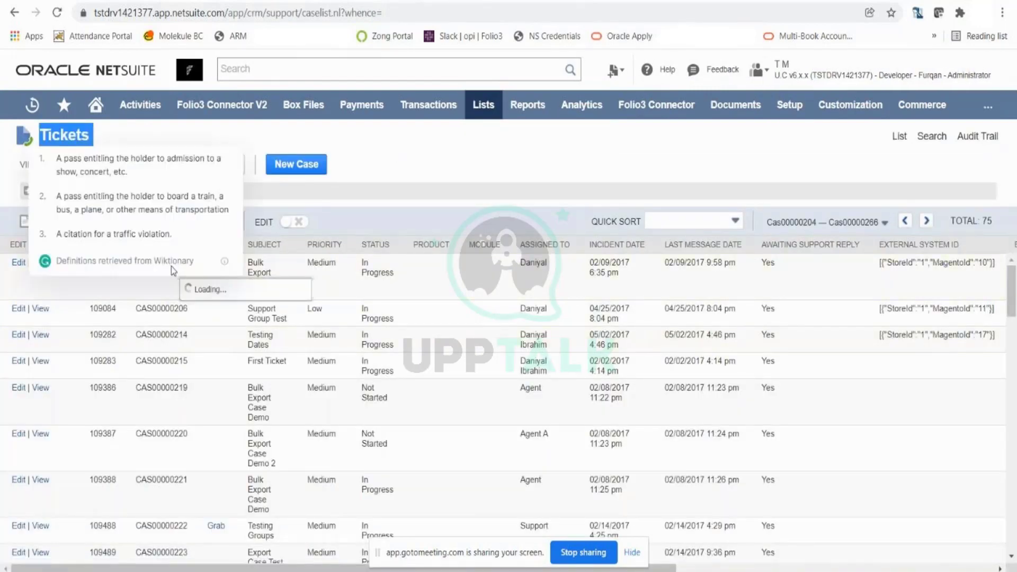
{"action": "left_click", "coordinate": [423, 168]}
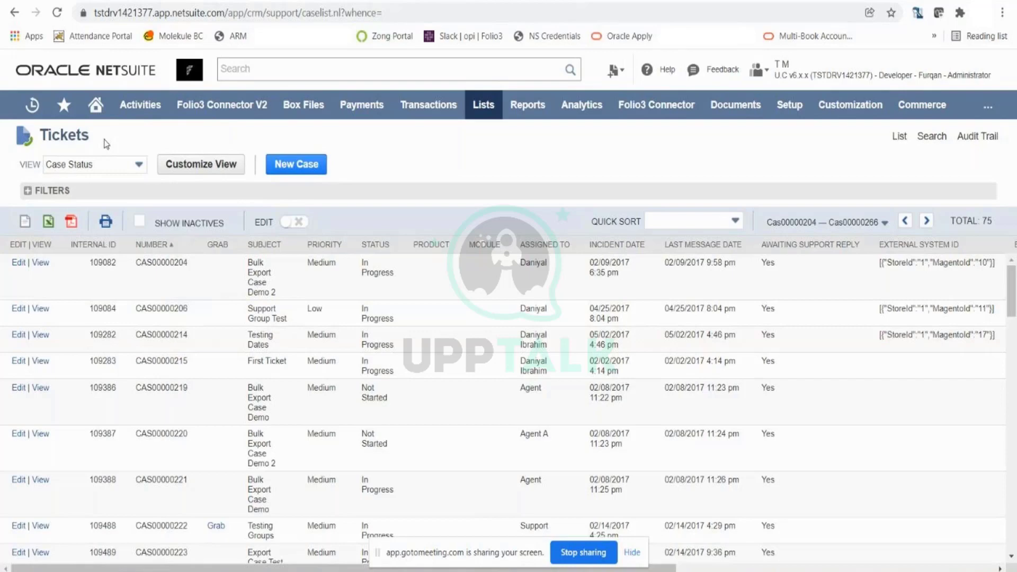
Open the recently viewed "Incorrect goods shipped" ticket and review its messages, escalation history and escalatee list
{"action": "mouse_move", "coordinate": [24, 116]}
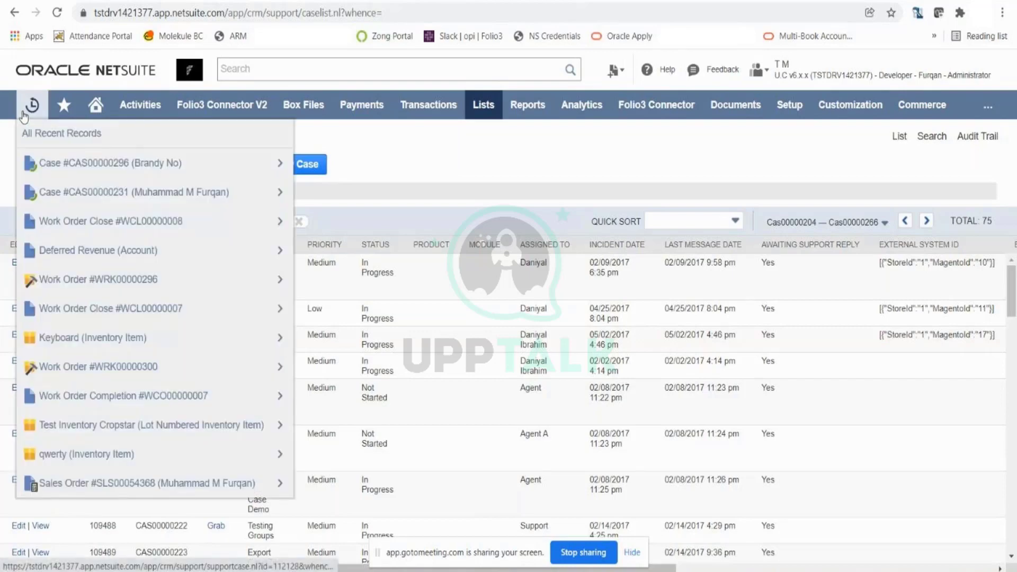
{"action": "left_click", "coordinate": [81, 163]}
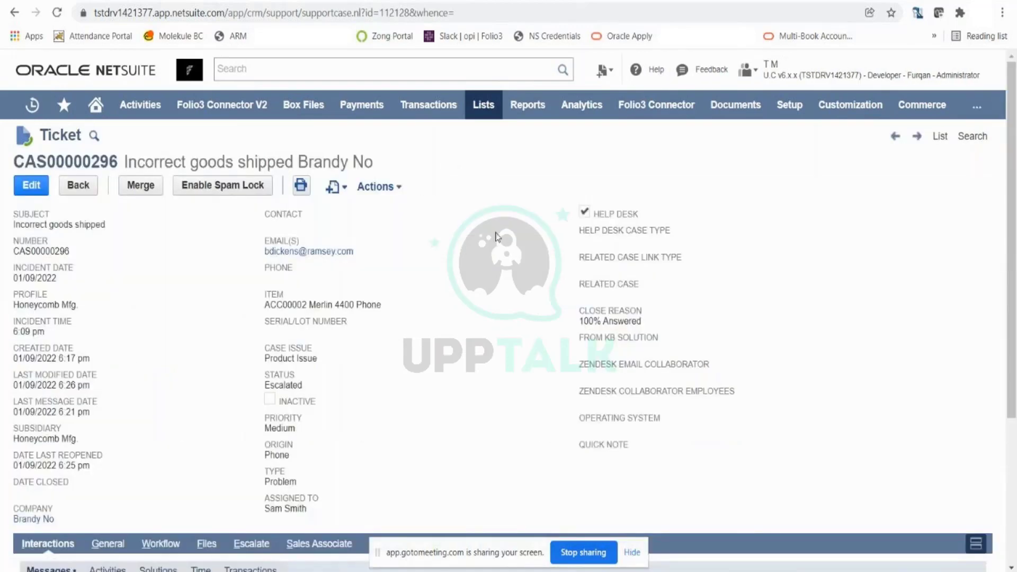
{"action": "scroll", "coordinate": [497, 232], "scroll_direction": "down", "scroll_amount": 3}
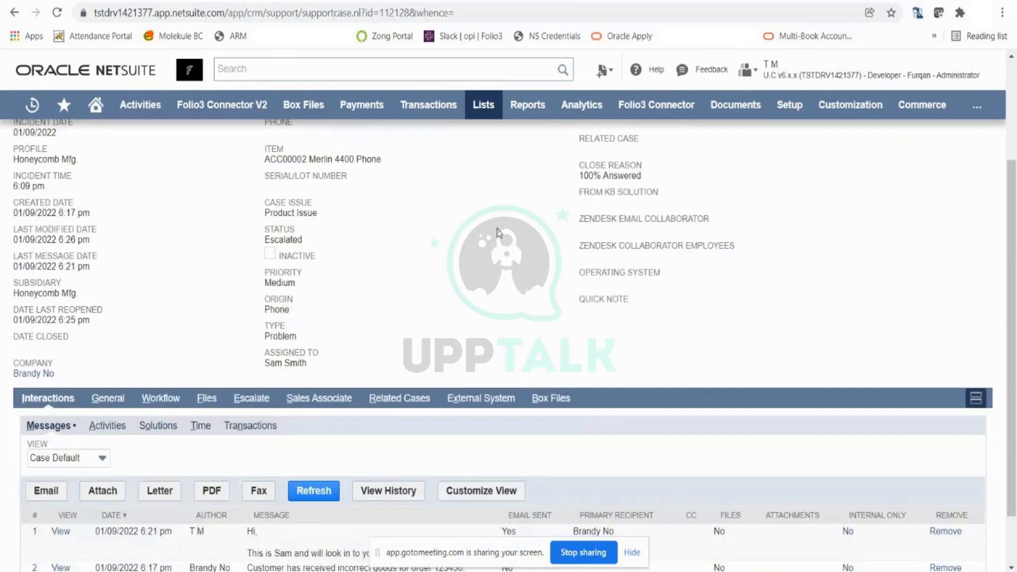
{"action": "scroll", "coordinate": [497, 232], "scroll_direction": "down", "scroll_amount": 1}
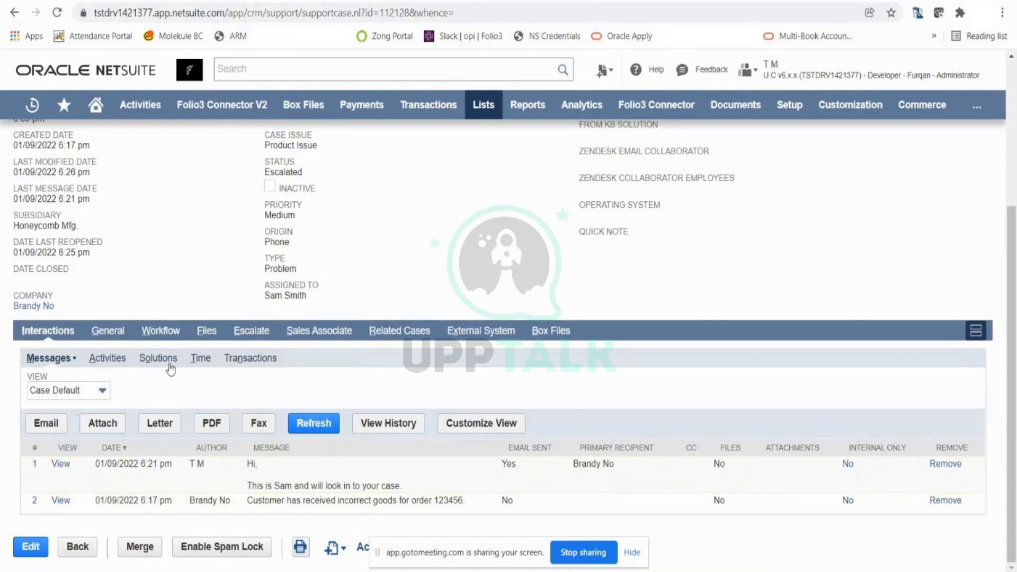
{"action": "left_click", "coordinate": [260, 338]}
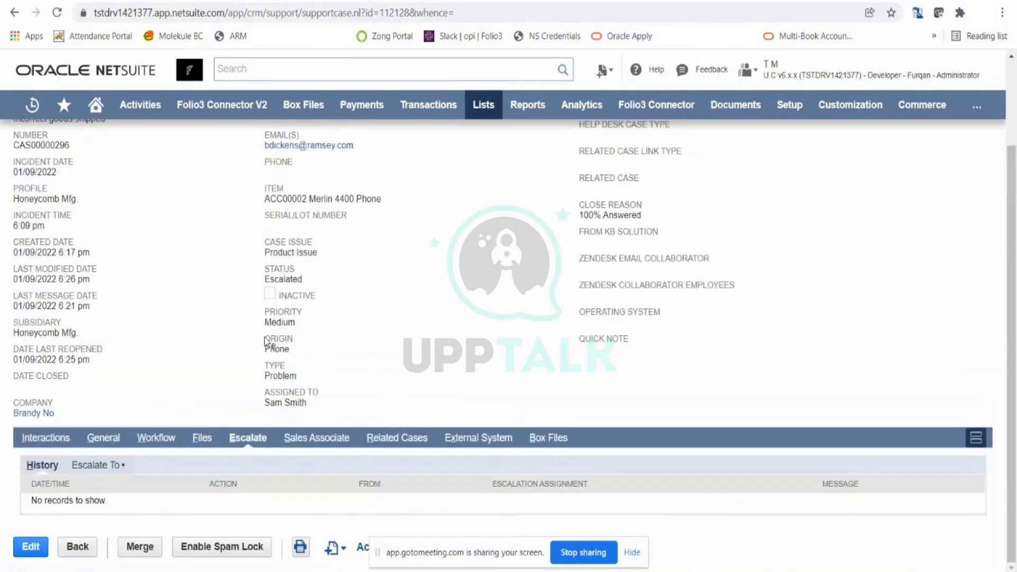
{"action": "left_click", "coordinate": [110, 468]}
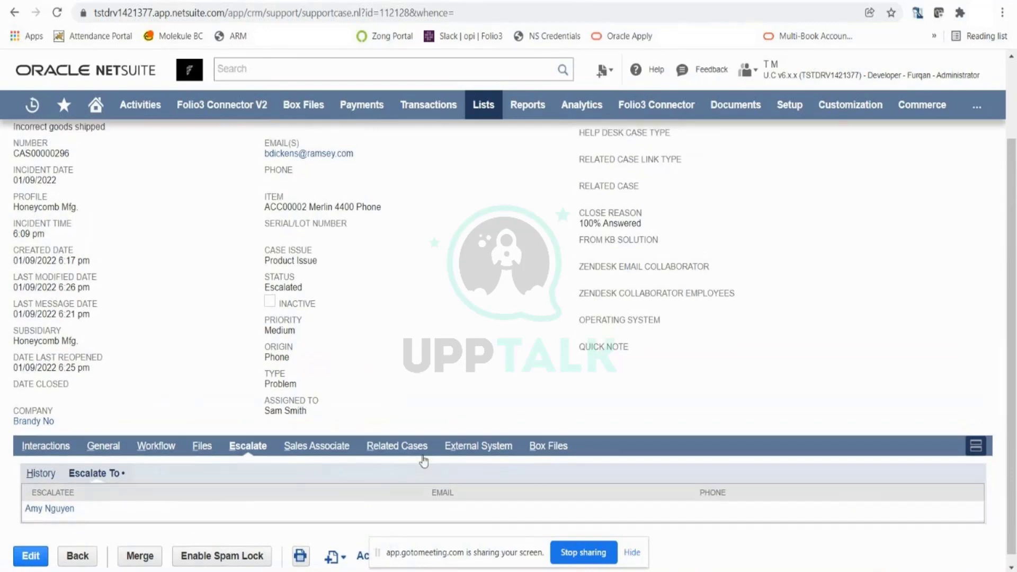
Put the ticket into edit mode and set its custom form to Standard Ticket Form
{"action": "scroll", "coordinate": [422, 459], "scroll_direction": "up", "scroll_amount": 2}
{"action": "left_click", "coordinate": [32, 186]}
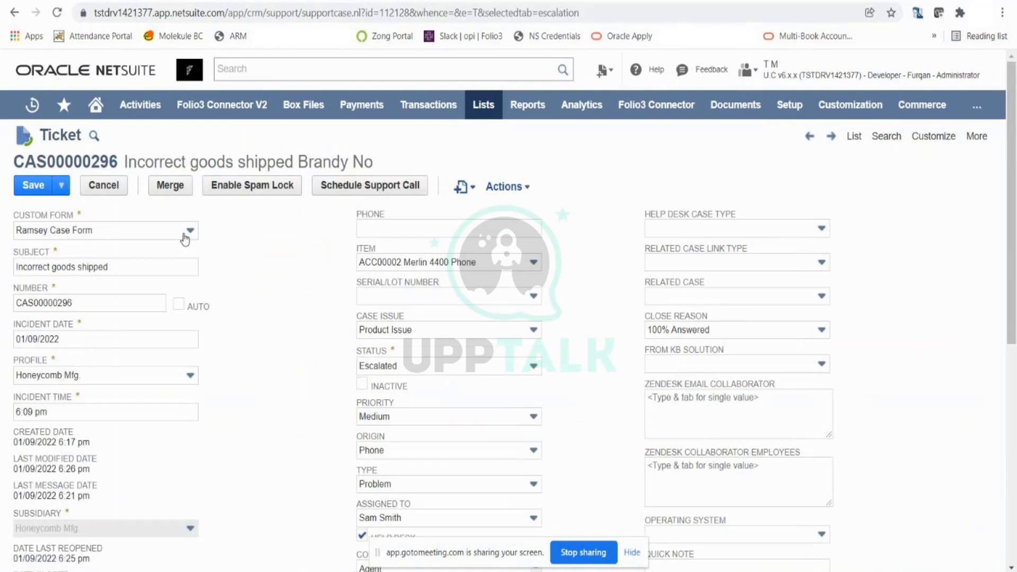
{"action": "left_click", "coordinate": [186, 239]}
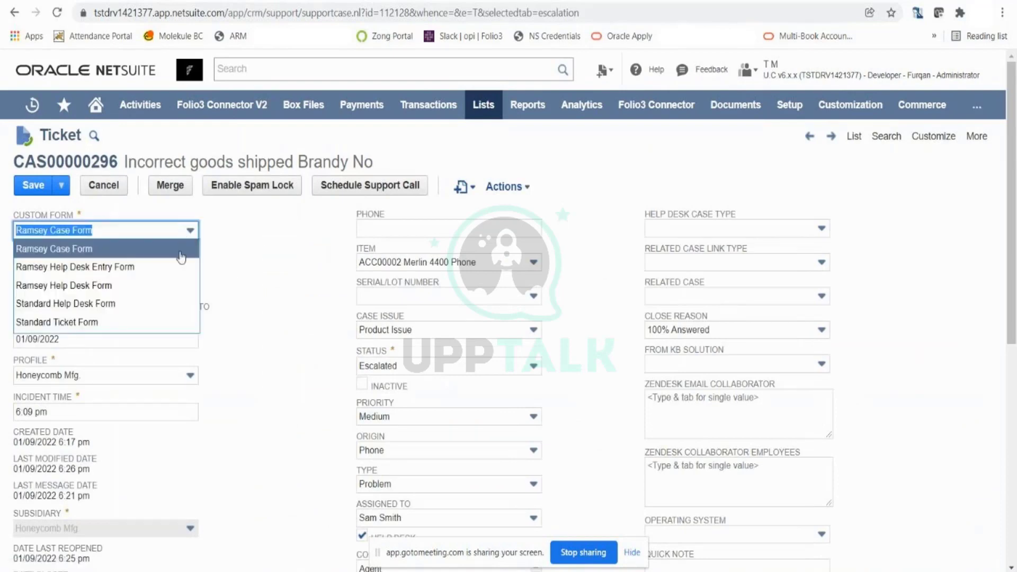
{"action": "left_click", "coordinate": [142, 323]}
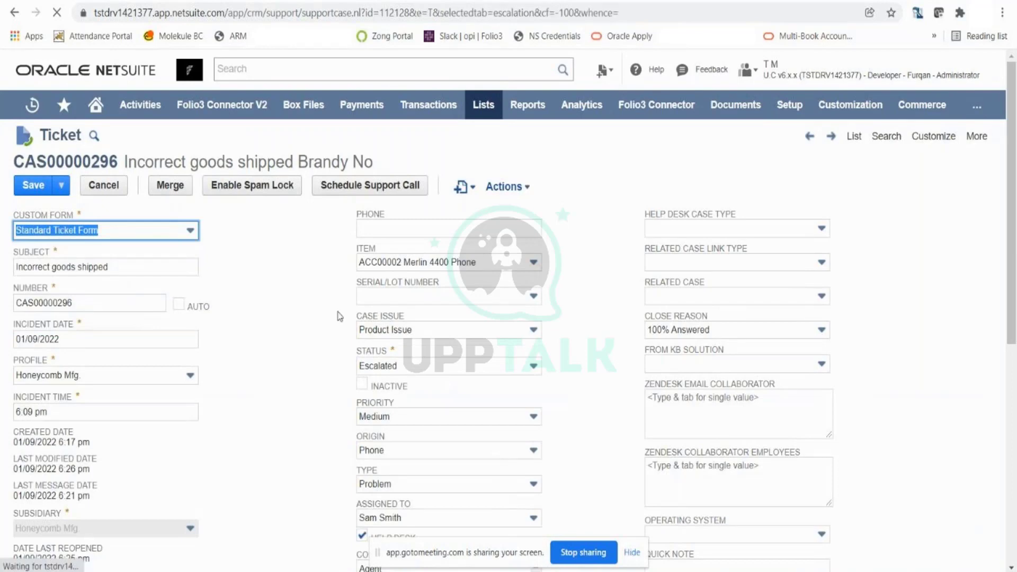
Display the ticket's metrics and examine the duration figures, including the elapsed time
{"action": "scroll", "coordinate": [342, 318], "scroll_direction": "down", "scroll_amount": 5}
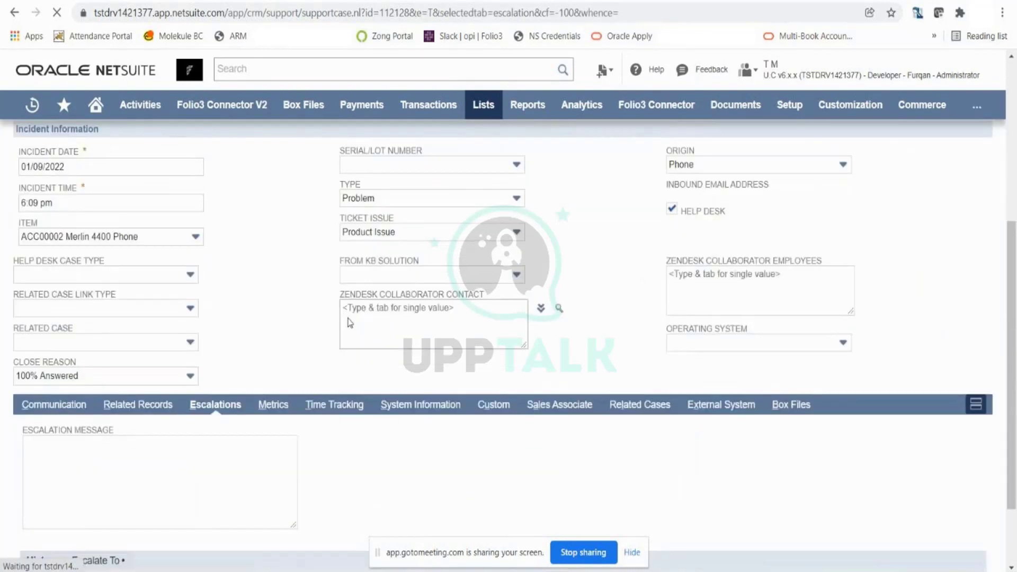
{"action": "scroll", "coordinate": [350, 323], "scroll_direction": "down", "scroll_amount": 4}
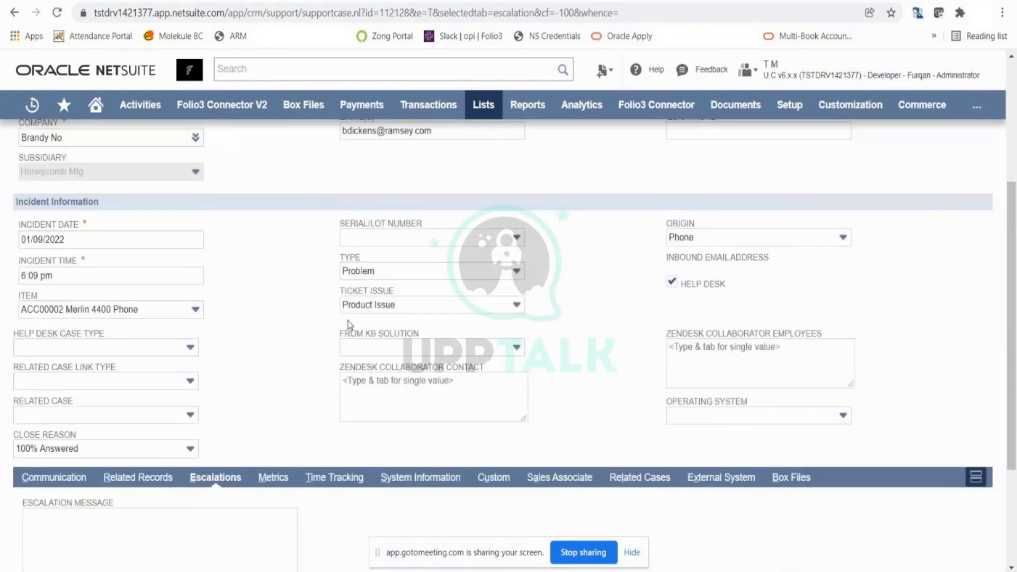
{"action": "scroll", "coordinate": [344, 324], "scroll_direction": "down", "scroll_amount": 3}
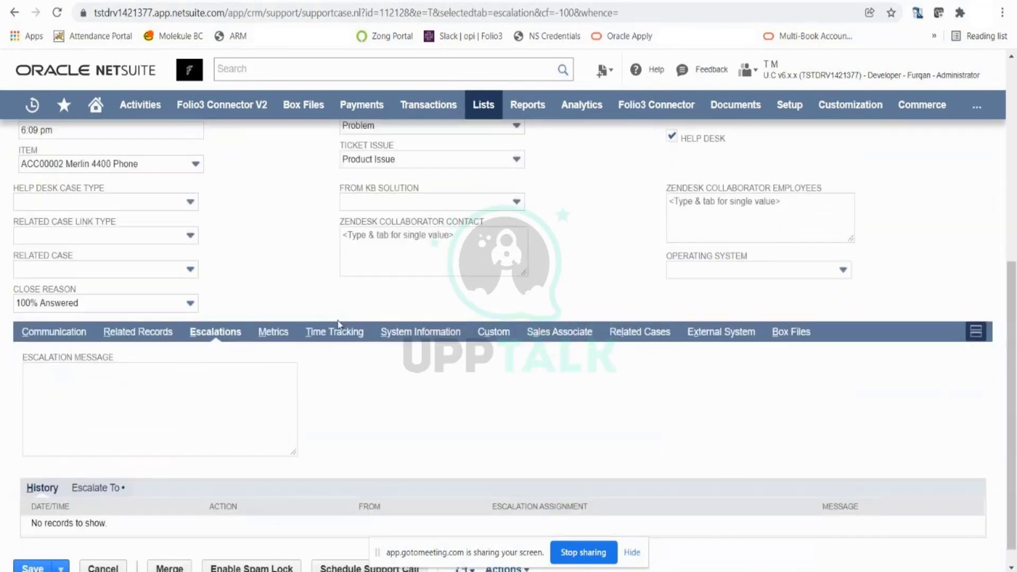
{"action": "left_click", "coordinate": [286, 340]}
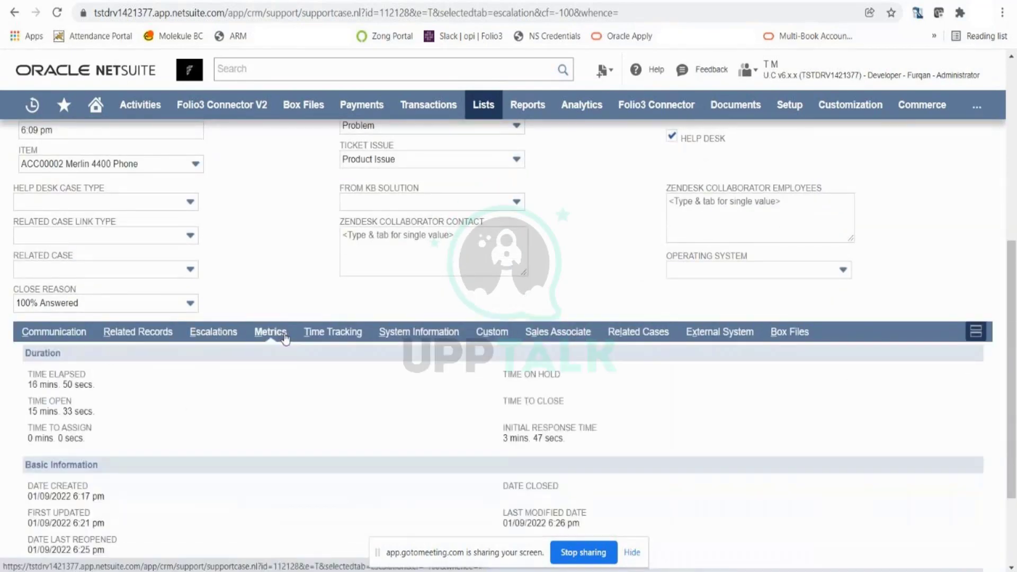
{"action": "scroll", "coordinate": [291, 339], "scroll_direction": "down", "scroll_amount": 1}
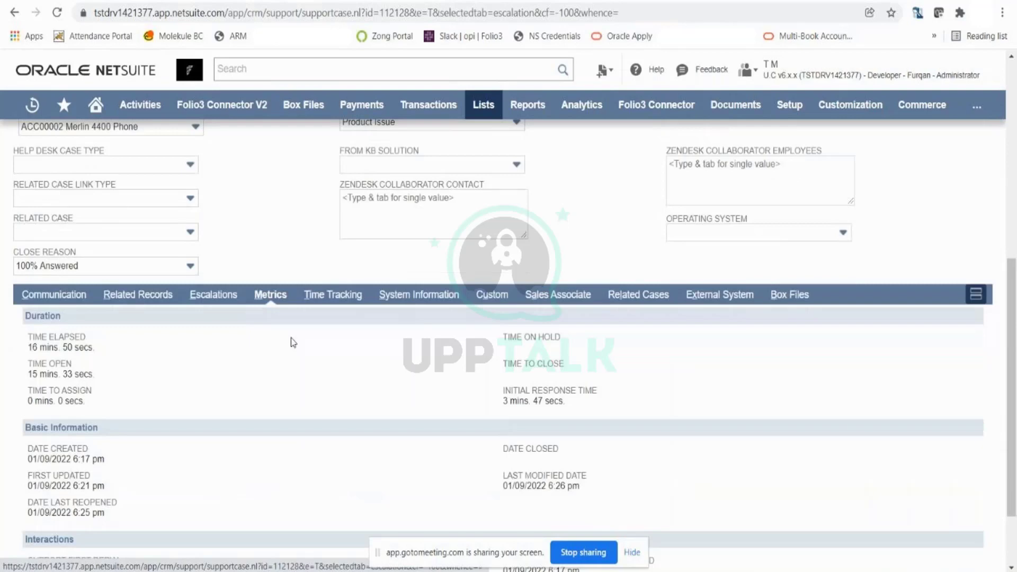
{"action": "scroll", "coordinate": [225, 393], "scroll_direction": "down", "scroll_amount": 1}
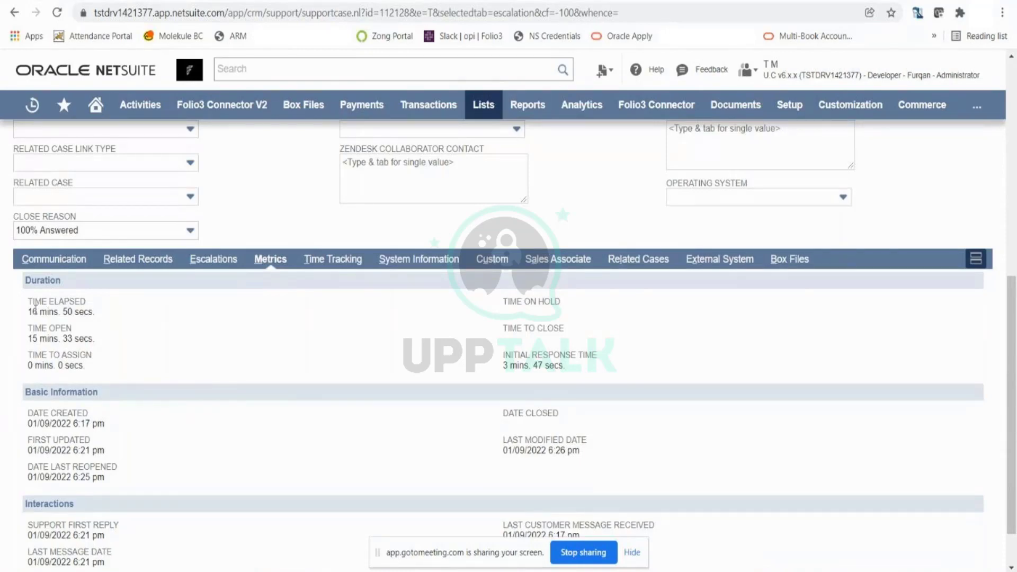
{"action": "left_click_drag", "start_coordinate": [33, 312], "coordinate": [110, 318]}
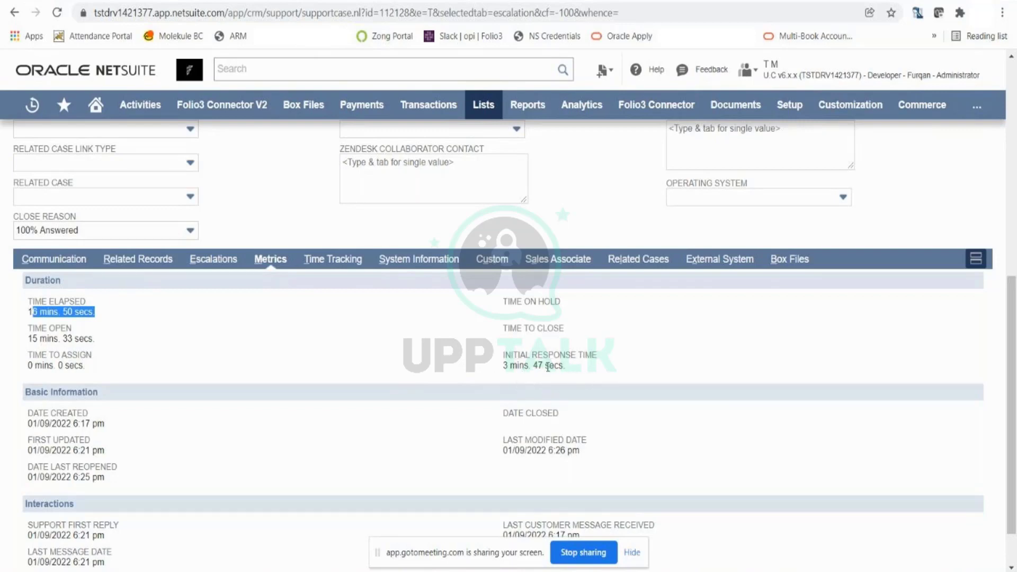
Review the ticket's basic information dates and interaction metrics along with its incident details
{"action": "scroll", "coordinate": [546, 364], "scroll_direction": "down", "scroll_amount": 1}
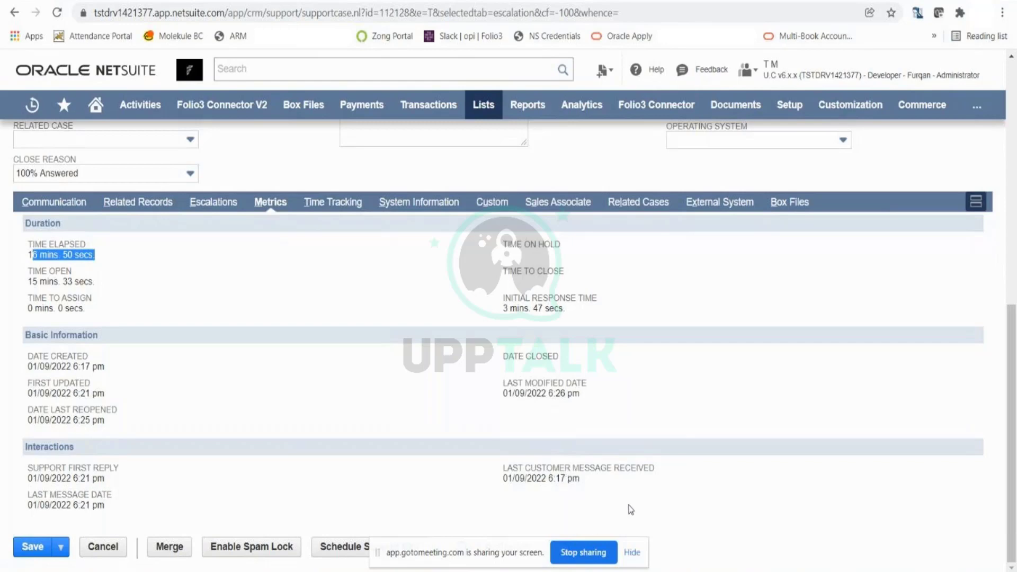
{"action": "scroll", "coordinate": [600, 475], "scroll_direction": "up", "scroll_amount": 2}
{"action": "scroll", "coordinate": [599, 476], "scroll_direction": "up", "scroll_amount": 2}
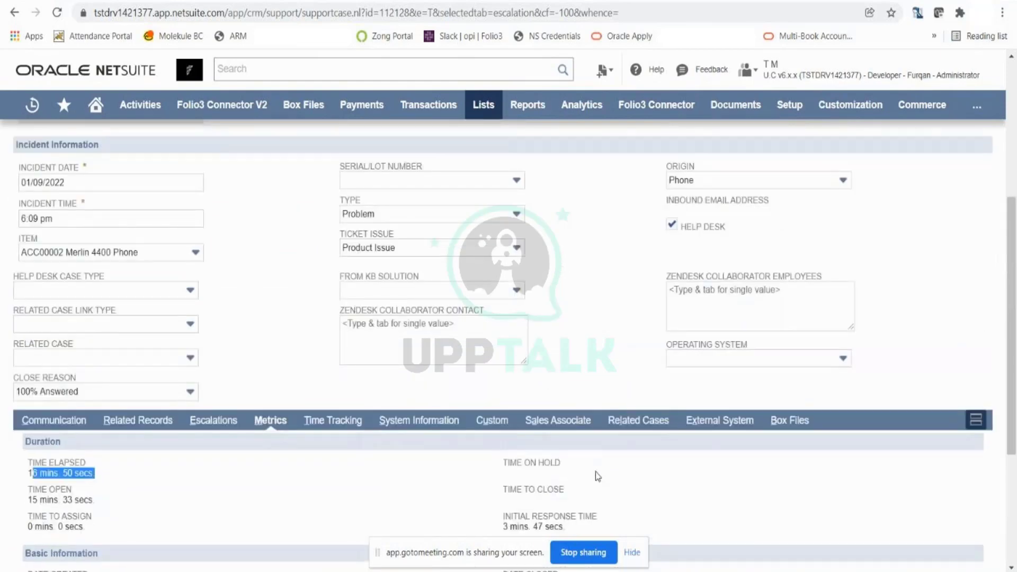
{"action": "scroll", "coordinate": [596, 472], "scroll_direction": "down", "scroll_amount": 4}
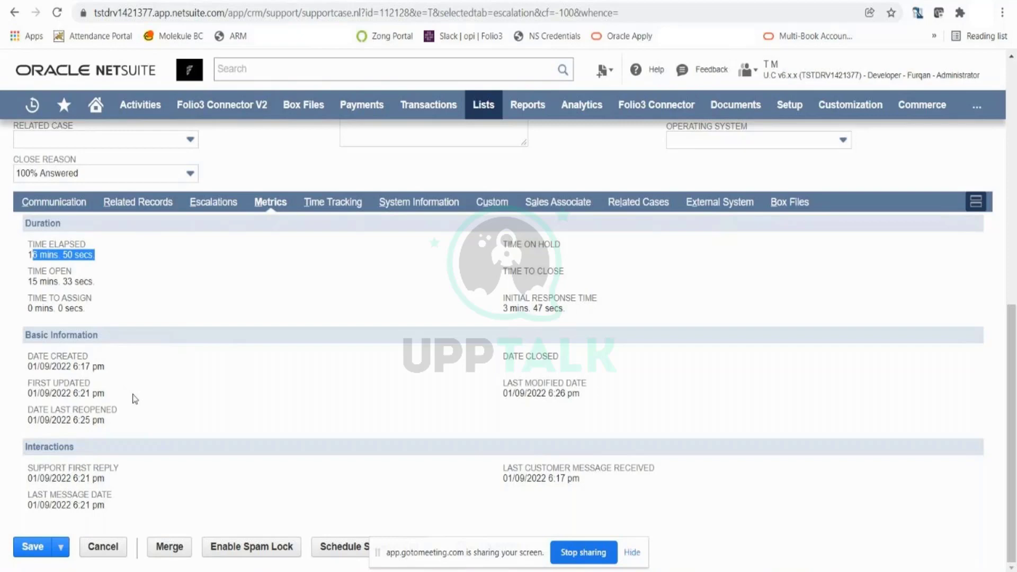
{"action": "scroll", "coordinate": [277, 418], "scroll_direction": "up", "scroll_amount": 5}
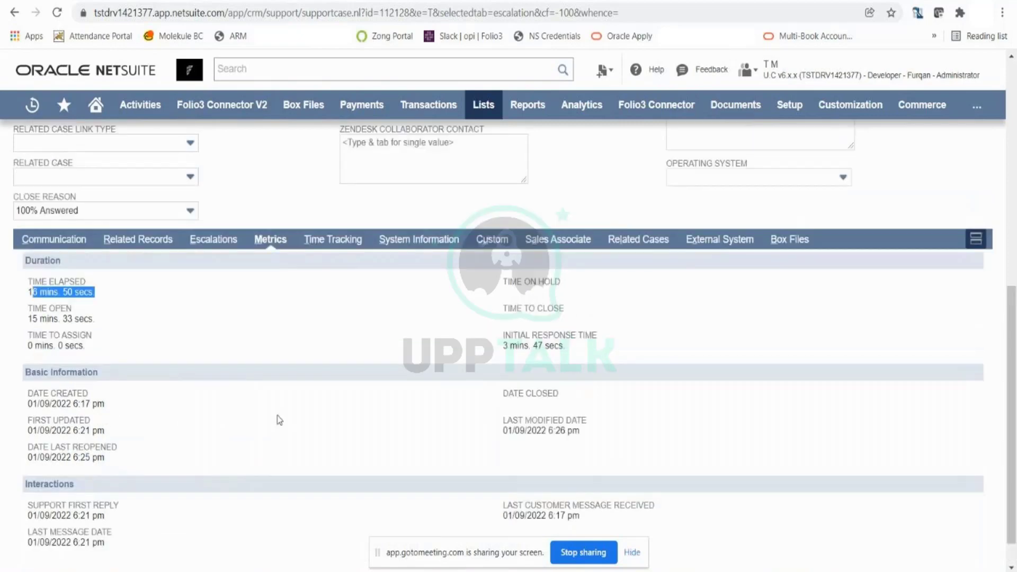
{"action": "scroll", "coordinate": [279, 419], "scroll_direction": "up", "scroll_amount": 4}
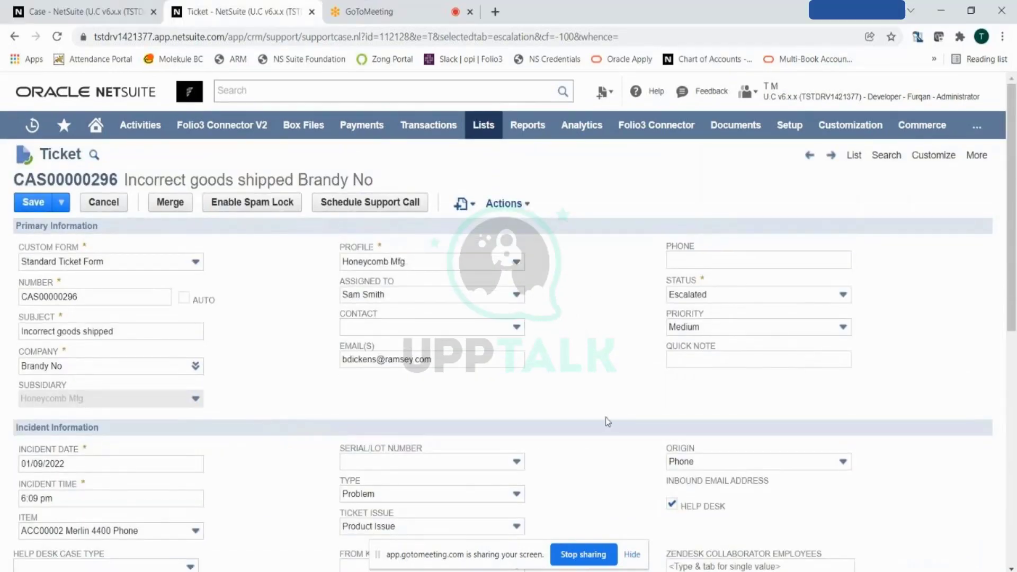
Check the Support Management topics in the Word course outline, and return to the ticket's metrics in NetSuite
{"action": "key", "text": "alt+Tab"}
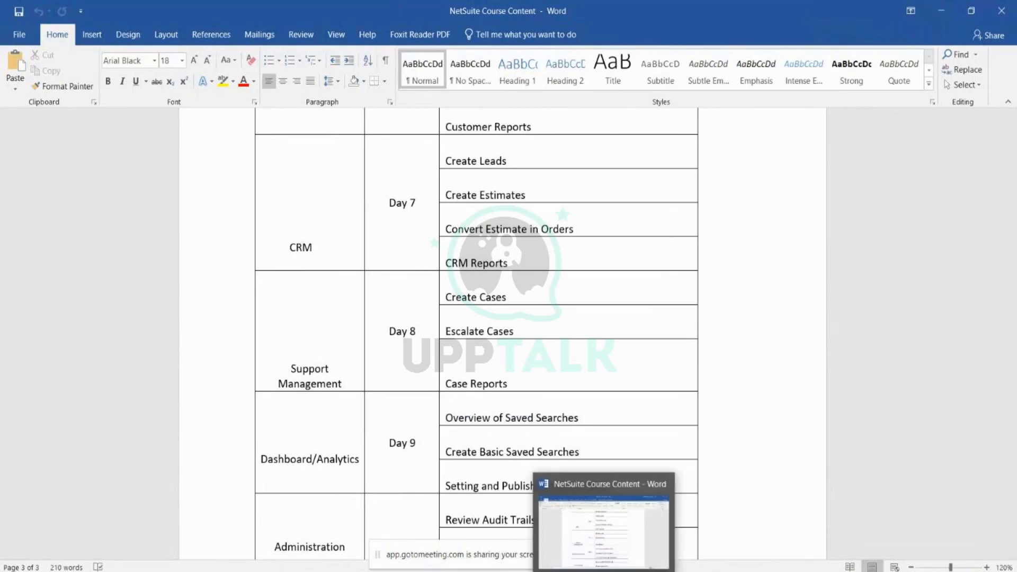
{"action": "left_click", "coordinate": [604, 571]}
{"action": "scroll", "coordinate": [508, 431], "scroll_direction": "down", "scroll_amount": 3}
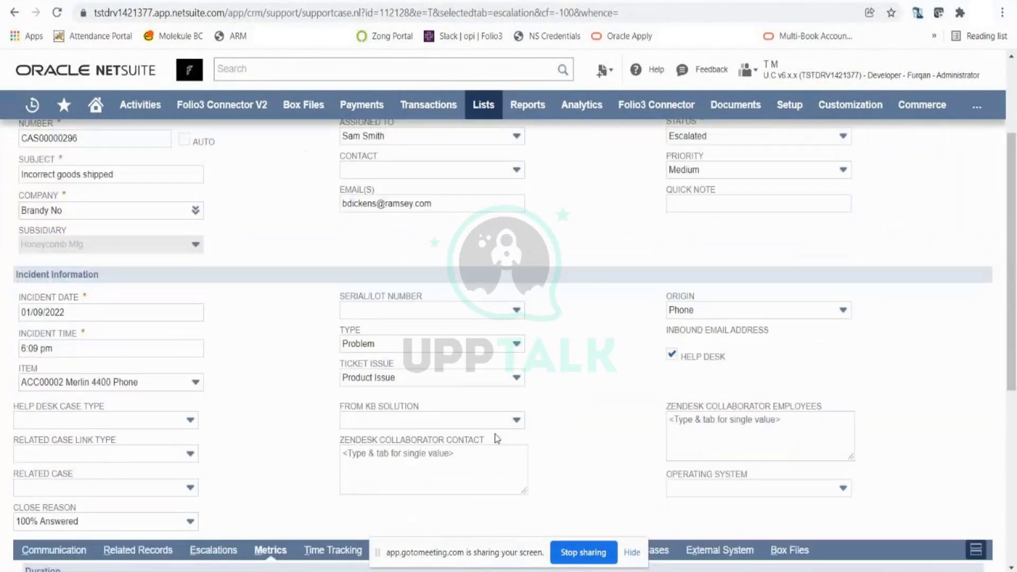
{"action": "scroll", "coordinate": [498, 439], "scroll_direction": "down", "scroll_amount": 3}
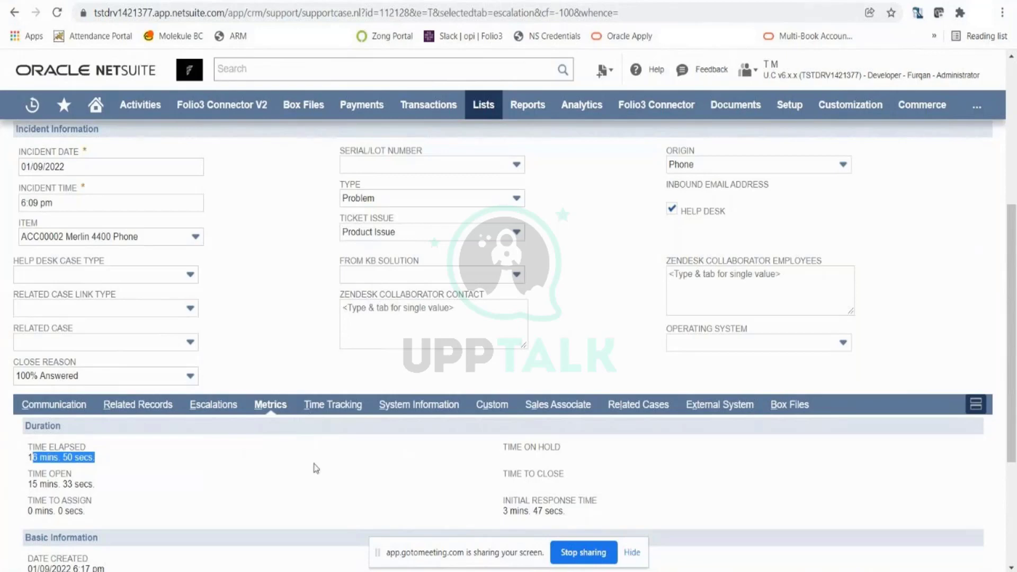
{"action": "scroll", "coordinate": [316, 468], "scroll_direction": "down", "scroll_amount": 3}
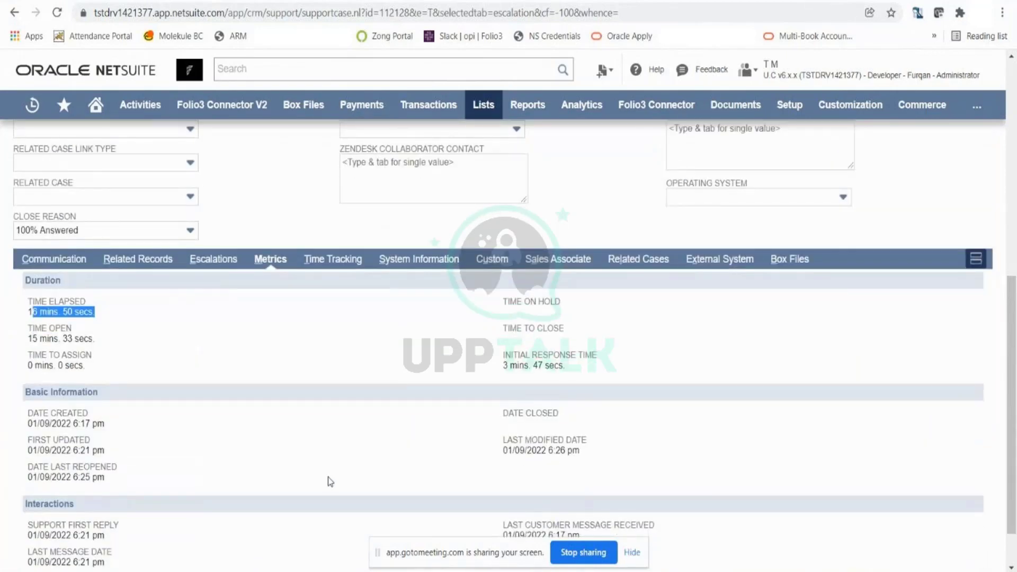
Open the Open Ticket Analysis, Closed Ticket Analysis, and Ticket Activity by Support Rep reports, among the ticket reports, in separate browser tabs
{"action": "scroll", "coordinate": [331, 469], "scroll_direction": "up", "scroll_amount": 10}
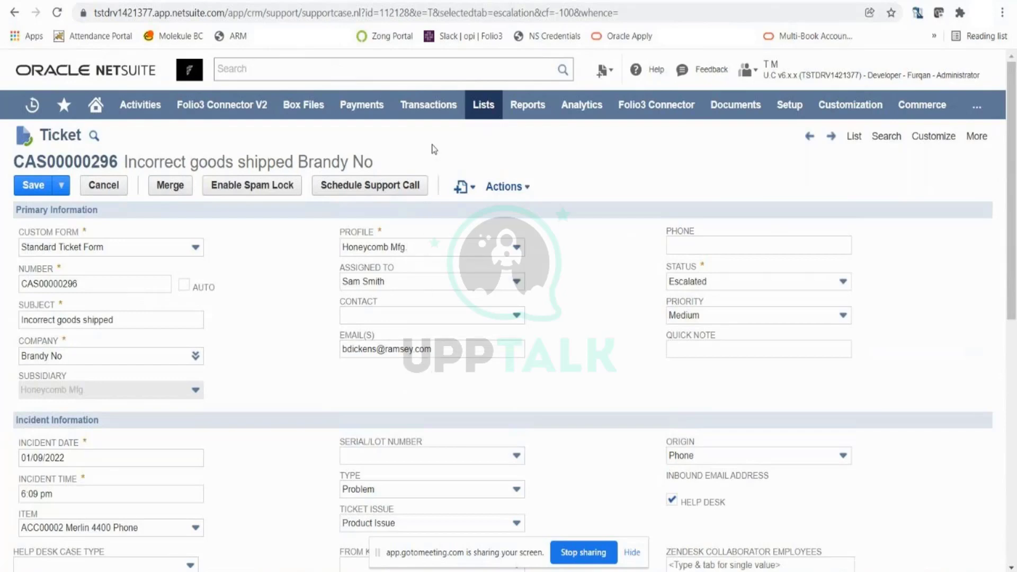
{"action": "mouse_move", "coordinate": [528, 105]}
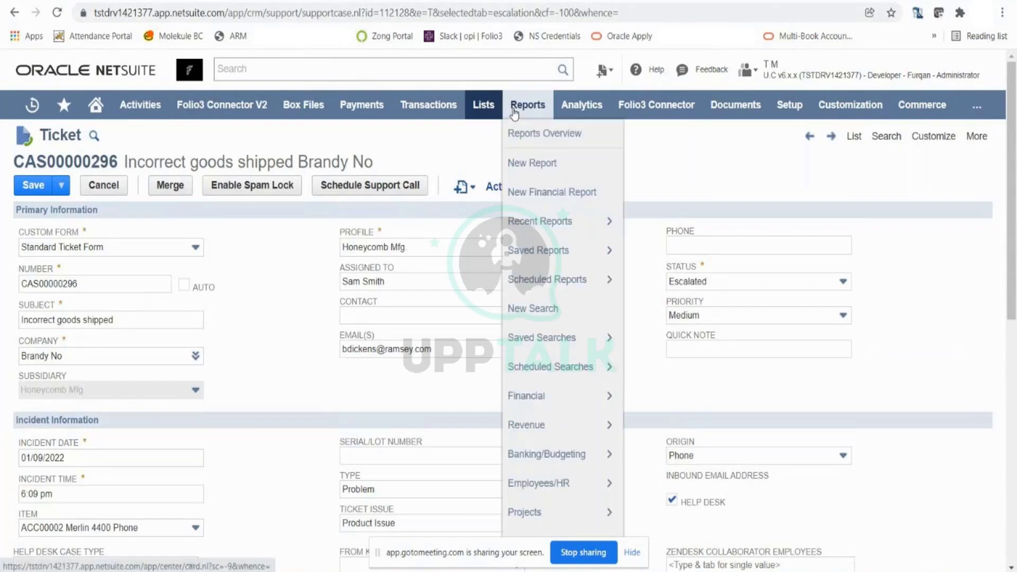
{"action": "scroll", "coordinate": [544, 221], "scroll_direction": "down", "scroll_amount": 3}
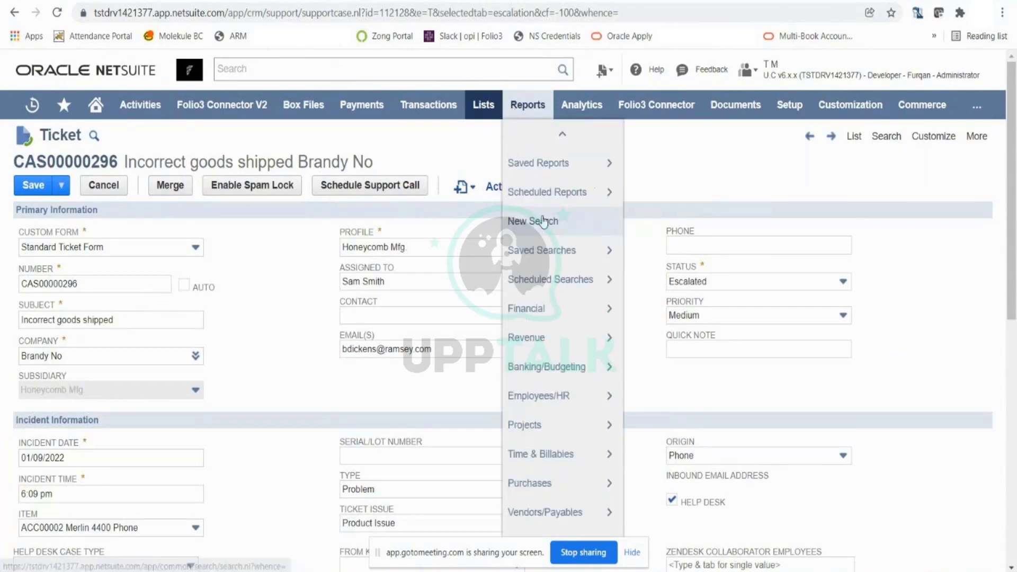
{"action": "mouse_move", "coordinate": [544, 221]}
{"action": "scroll", "coordinate": [544, 221], "scroll_direction": "down", "scroll_amount": 5}
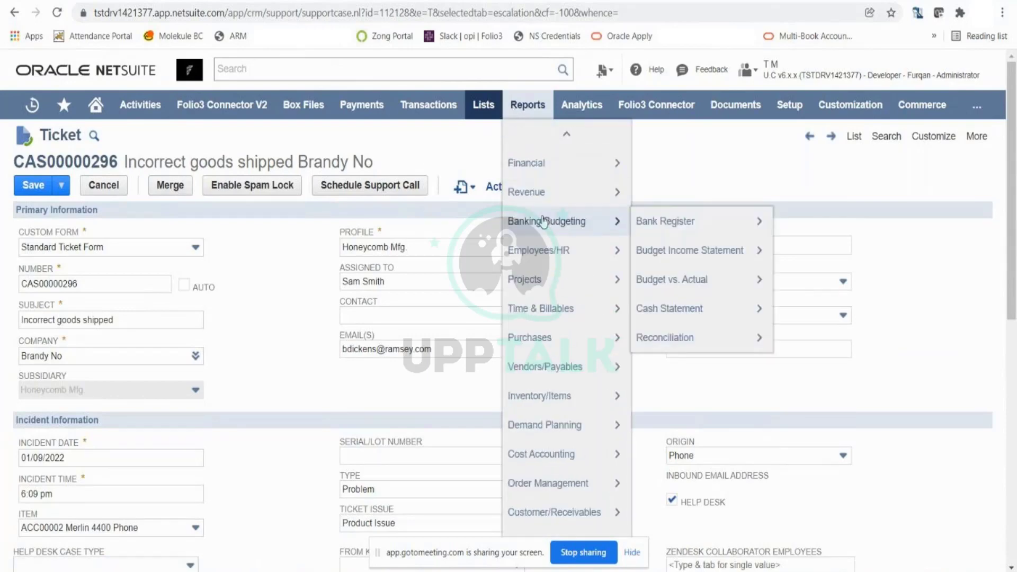
{"action": "scroll", "coordinate": [544, 222], "scroll_direction": "down", "scroll_amount": 3}
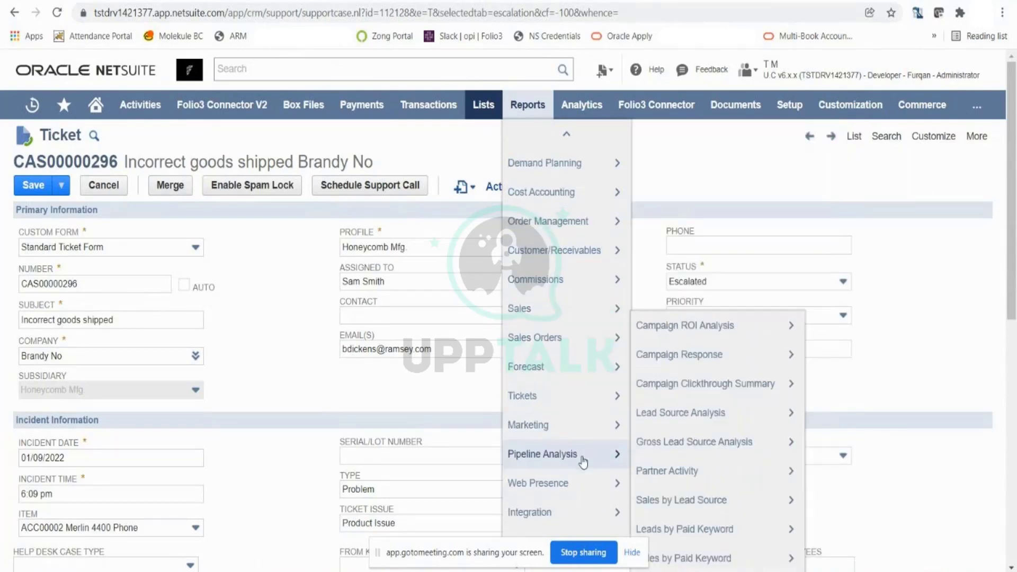
{"action": "mouse_move", "coordinate": [567, 395]}
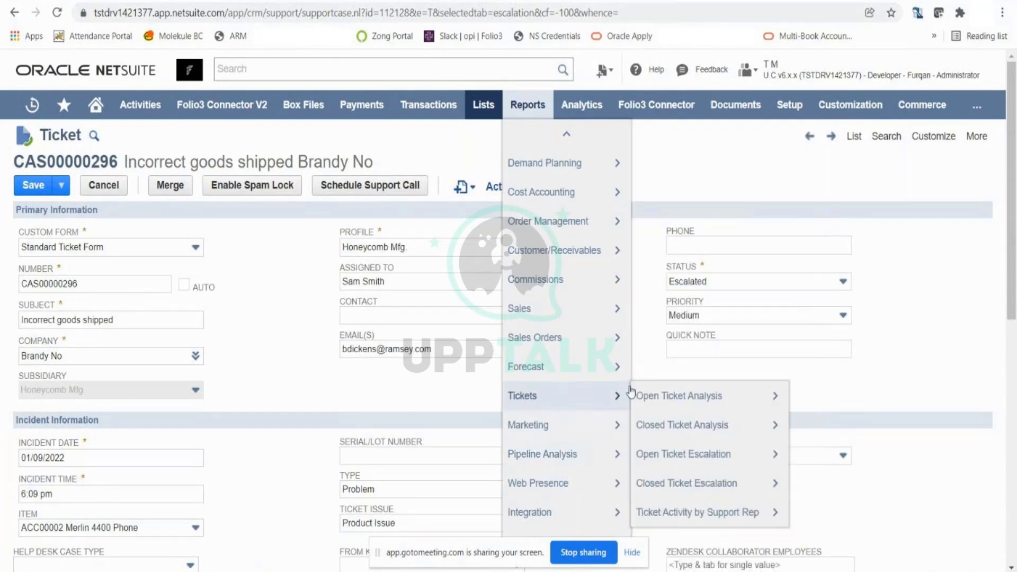
{"action": "right_click", "coordinate": [699, 402]}
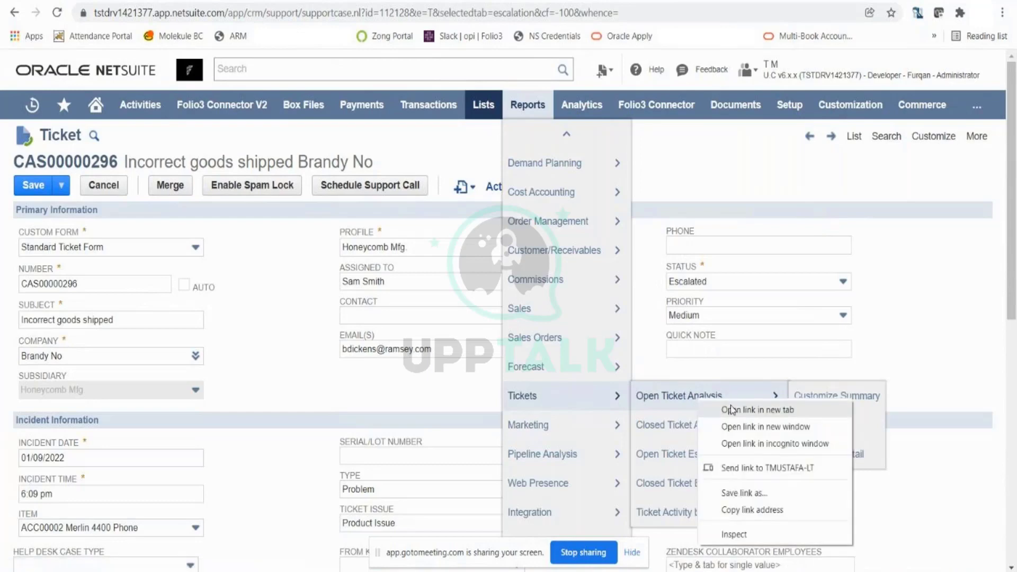
{"action": "key", "text": "Escape"}
{"action": "right_click", "coordinate": [710, 430]}
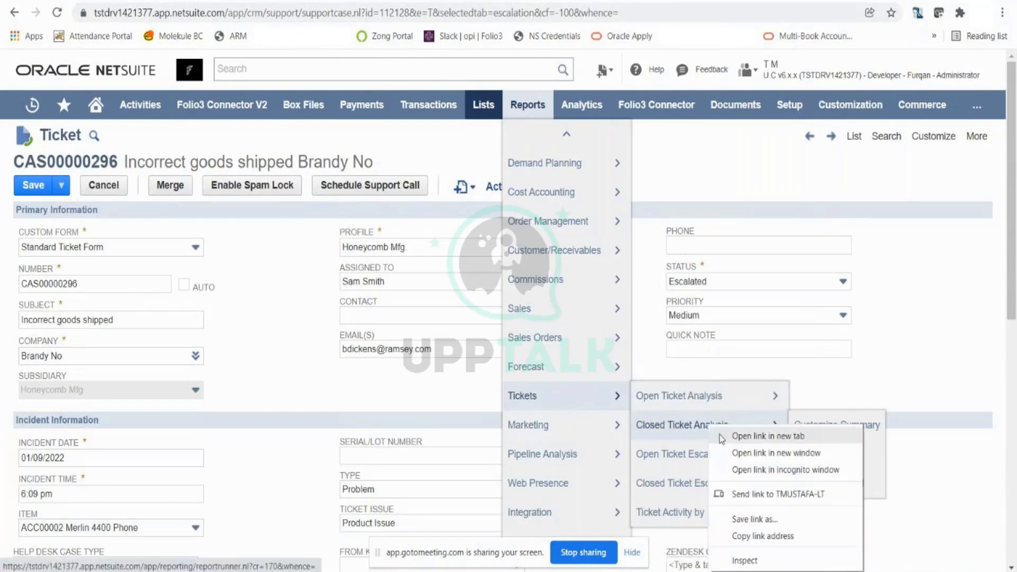
{"action": "key", "text": "Escape"}
{"action": "mouse_move", "coordinate": [705, 466]}
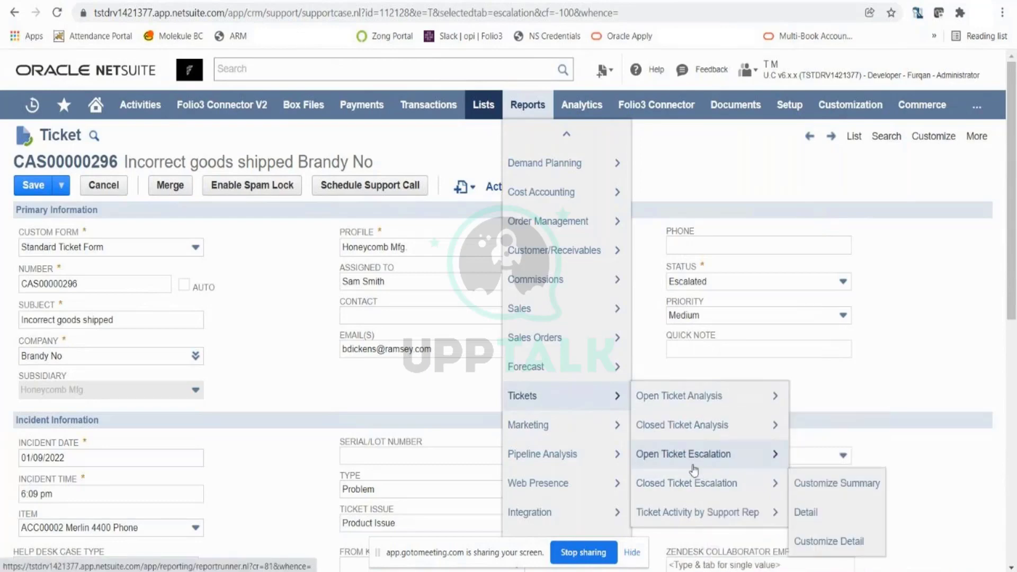
{"action": "mouse_move", "coordinate": [708, 485]}
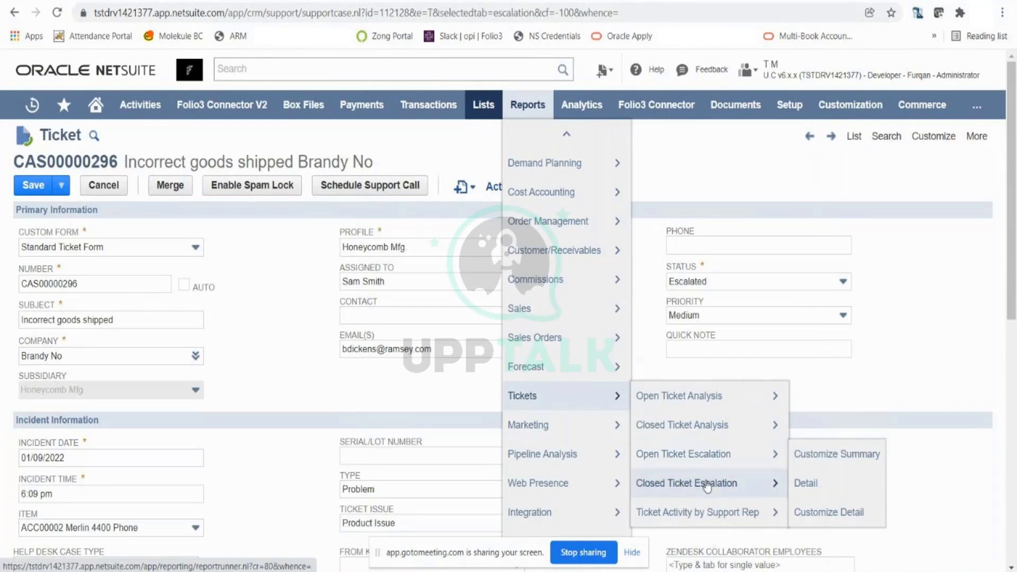
{"action": "right_click", "coordinate": [700, 513]}
{"action": "left_click", "coordinate": [751, 378]}
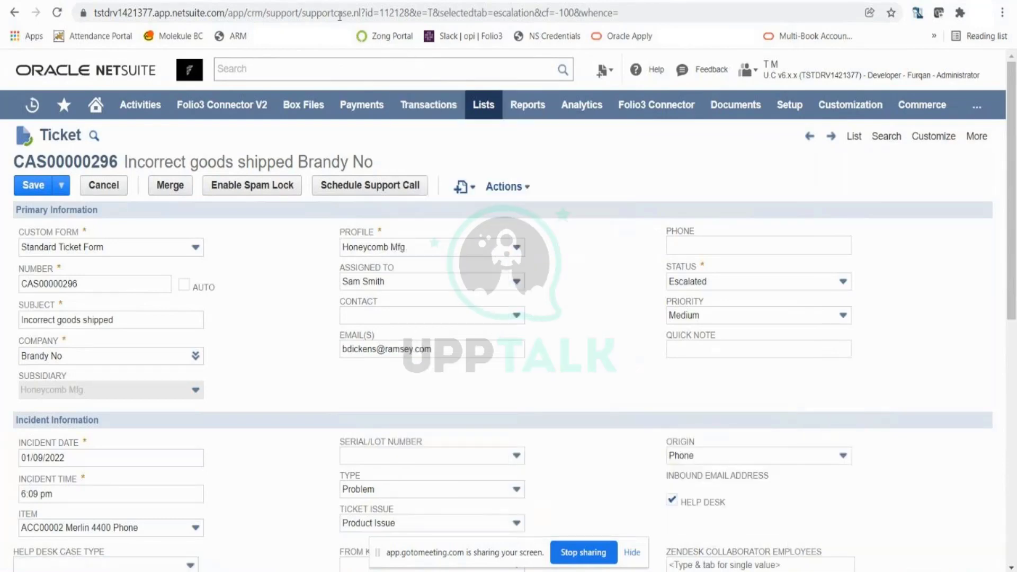
Examine the Open Ticket Analysis summary and drill into the 10 open cases of the first listed support rep
{"action": "key", "text": "ctrl+Tab"}
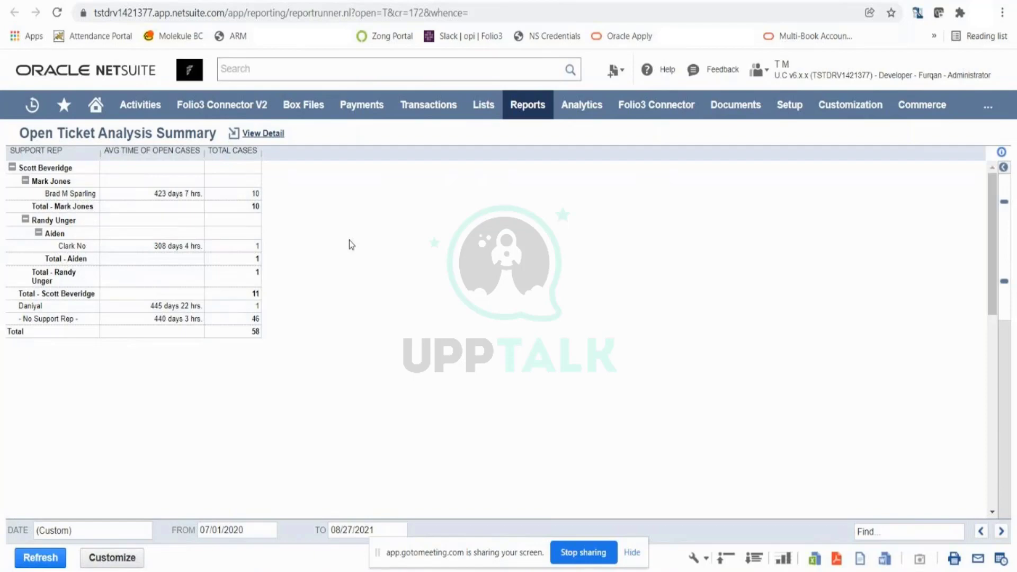
{"action": "left_click", "coordinate": [257, 195]}
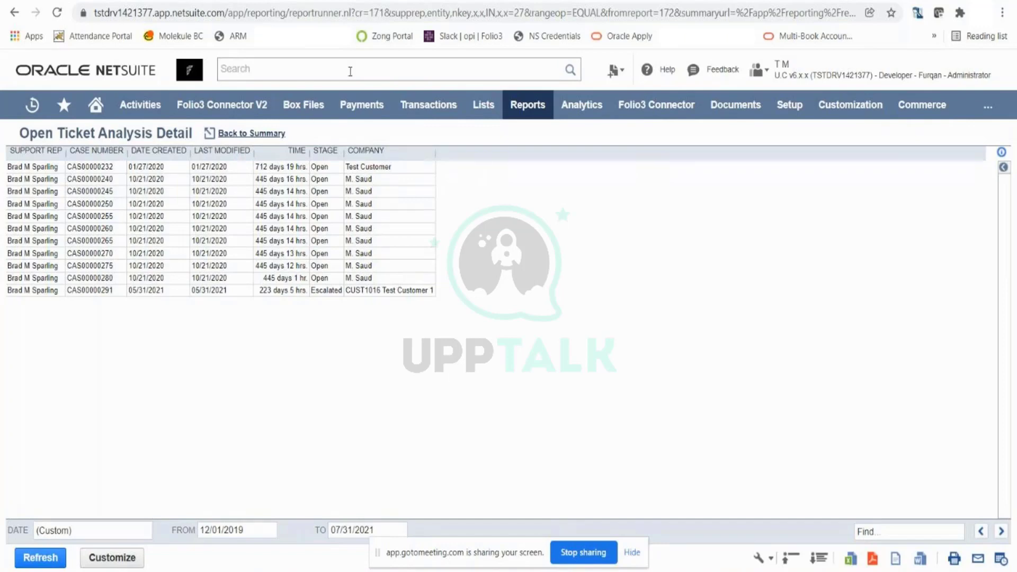
{"action": "mouse_move", "coordinate": [232, 123]}
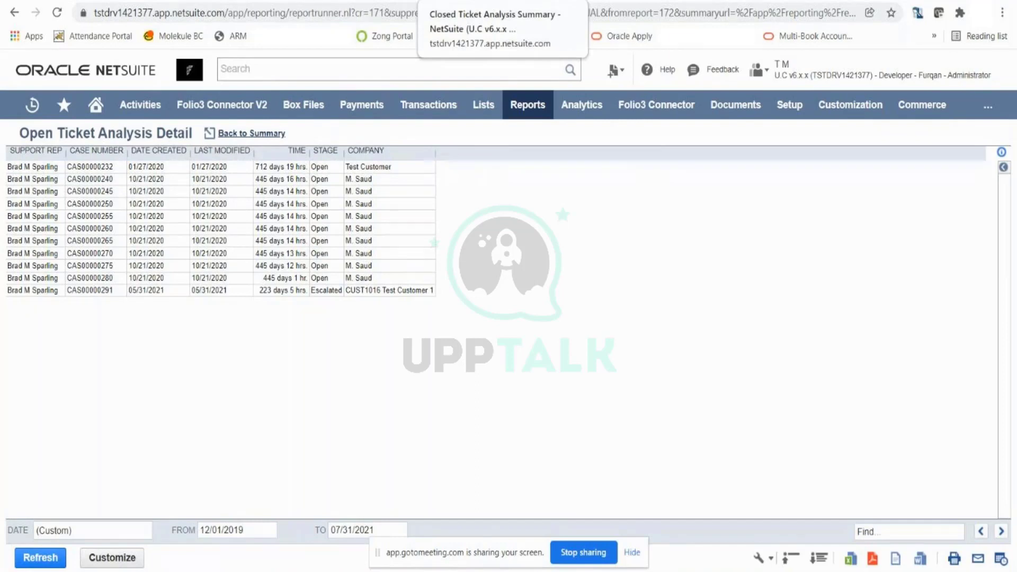
Review the Closed Ticket Analysis summary and its case-level detail, and return to the summary
{"action": "left_click", "coordinate": [502, 1]}
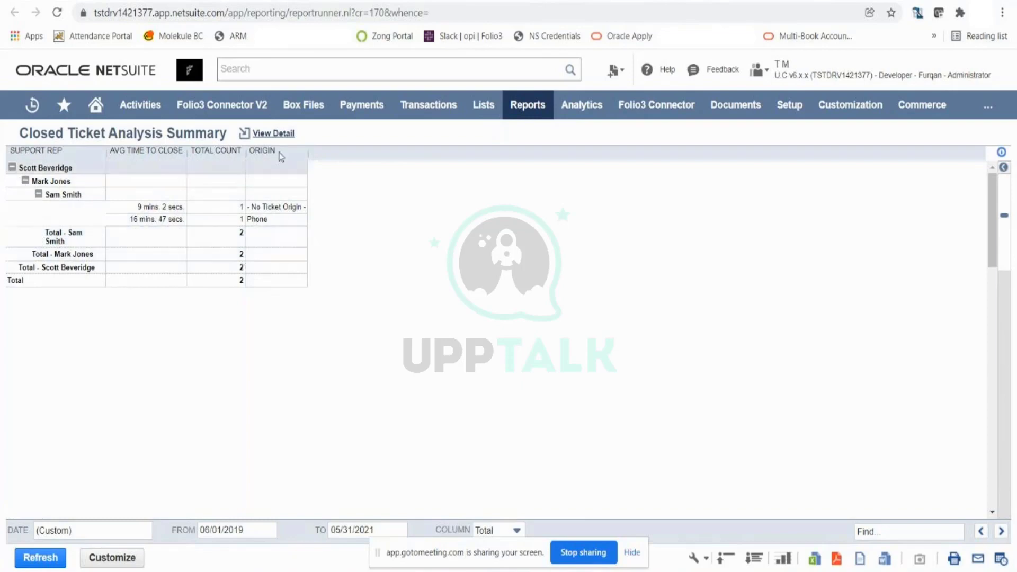
{"action": "left_click", "coordinate": [284, 134]}
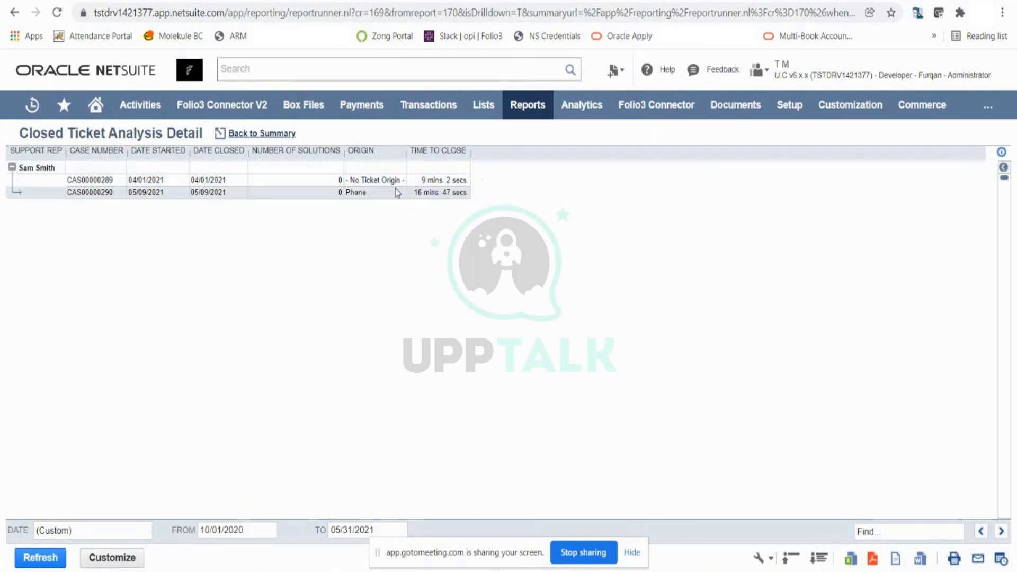
{"action": "left_click", "coordinate": [261, 137]}
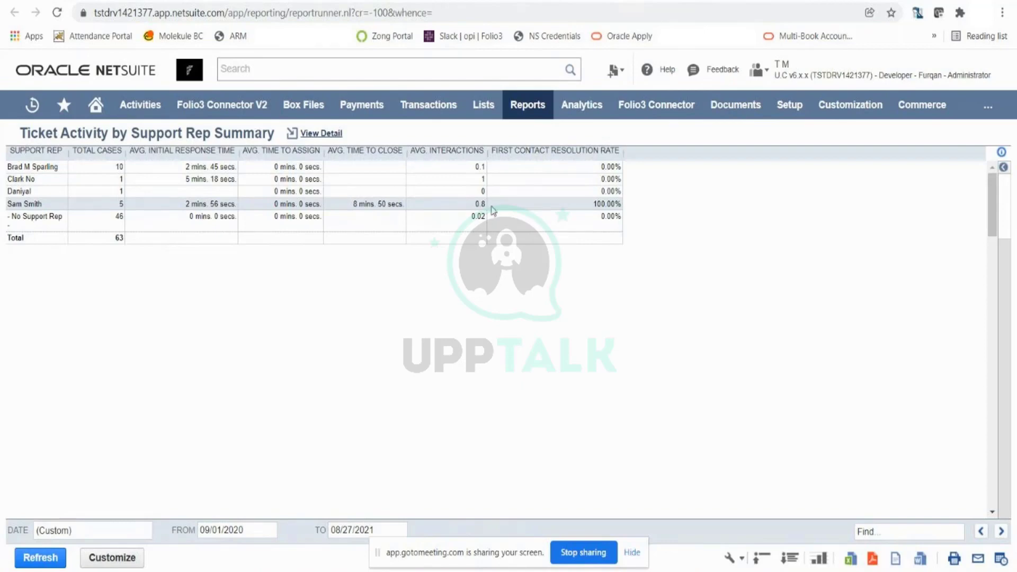
In the Ticket Activity by Support Rep summary, drill into the detail for the rep with 5 total cases
{"action": "left_click", "coordinate": [121, 205]}
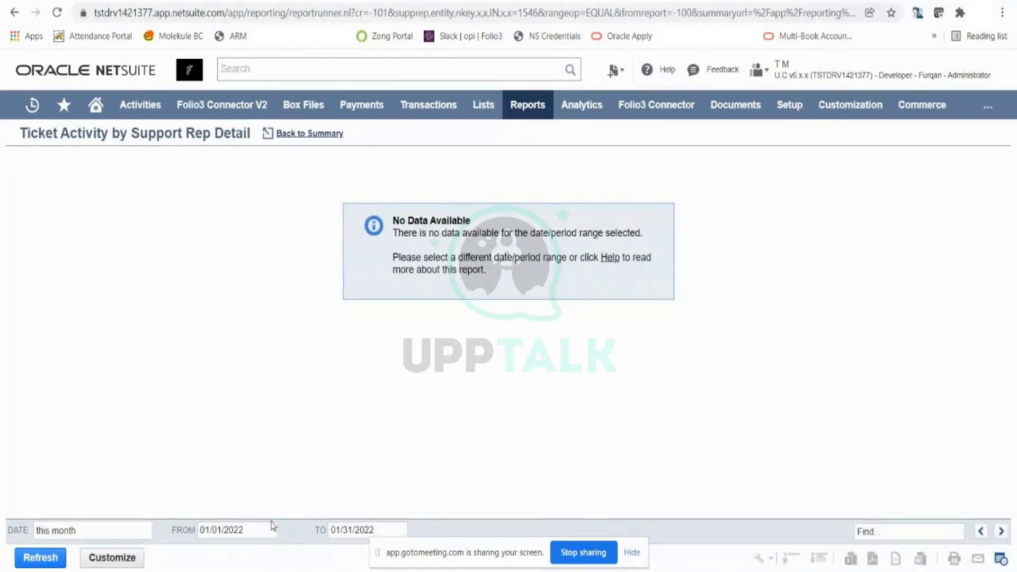
Set the start date of the Ticket Activity by Support Rep detail report to 09/01/2021
{"action": "left_click", "coordinate": [287, 531]}
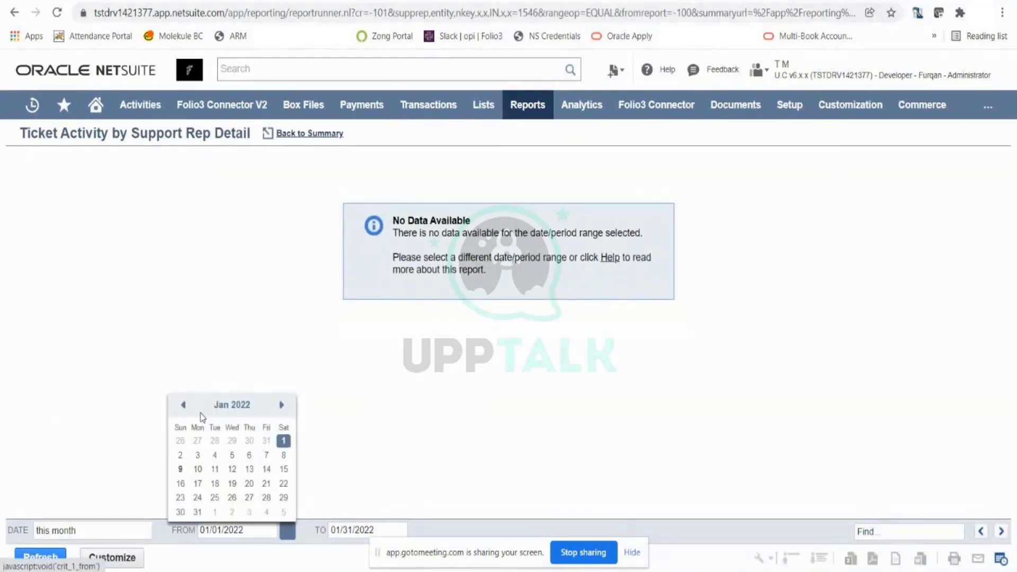
{"action": "left_click", "coordinate": [183, 405]}
{"action": "left_click", "coordinate": [183, 405]}
{"action": "left_click", "coordinate": [184, 405]}
{"action": "left_click", "coordinate": [183, 405]}
{"action": "left_click", "coordinate": [232, 440]}
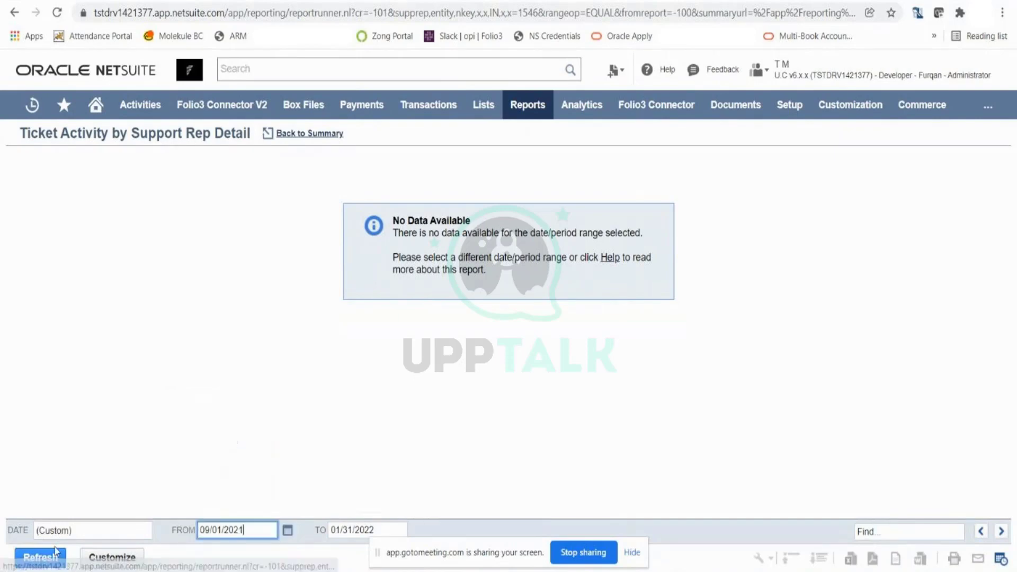
Set the ticket activity detail report's start date to 02/01/2020 and refresh the report
{"action": "left_click", "coordinate": [286, 530]}
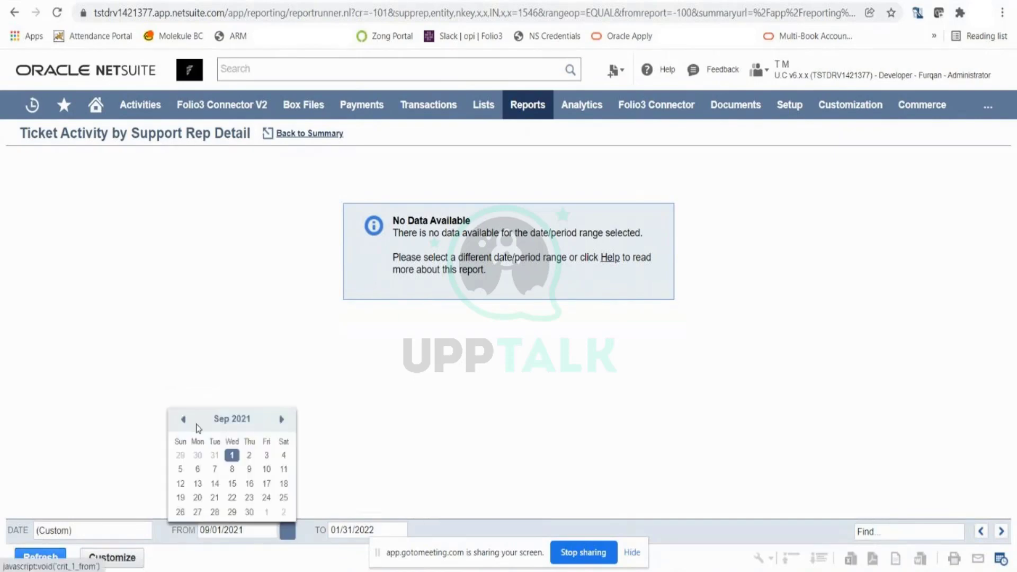
{"action": "left_click", "coordinate": [183, 419]}
{"action": "left_click", "coordinate": [183, 419]}
{"action": "left_click", "coordinate": [183, 420]}
{"action": "left_click", "coordinate": [183, 419]}
{"action": "left_click", "coordinate": [183, 419]}
{"action": "left_click", "coordinate": [183, 419]}
{"action": "left_click", "coordinate": [183, 419]}
{"action": "left_click", "coordinate": [183, 419]}
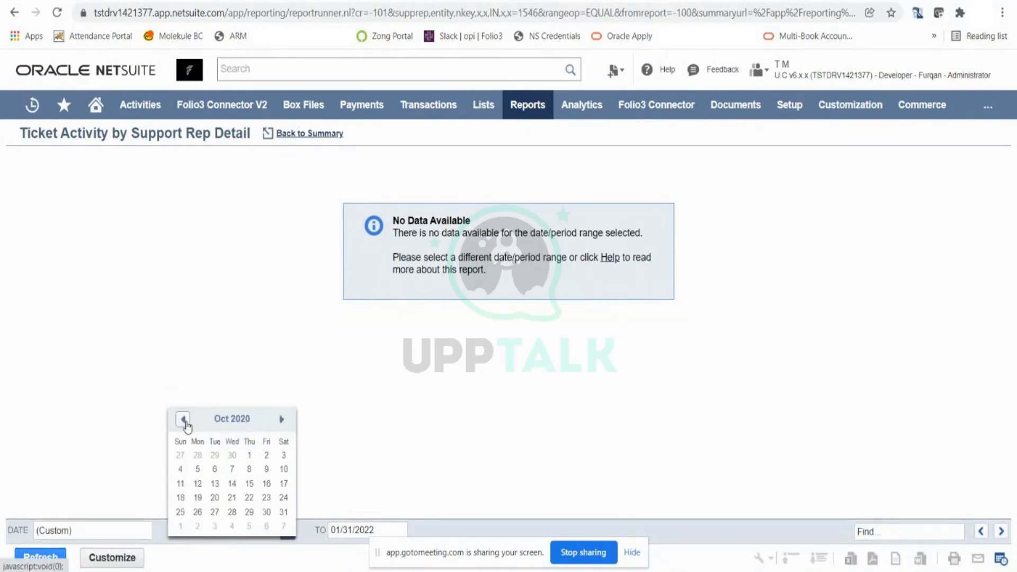
{"action": "left_click", "coordinate": [183, 419]}
{"action": "left_click", "coordinate": [183, 419]}
{"action": "left_click", "coordinate": [183, 419]}
{"action": "left_click", "coordinate": [183, 419]}
{"action": "left_click", "coordinate": [182, 419]}
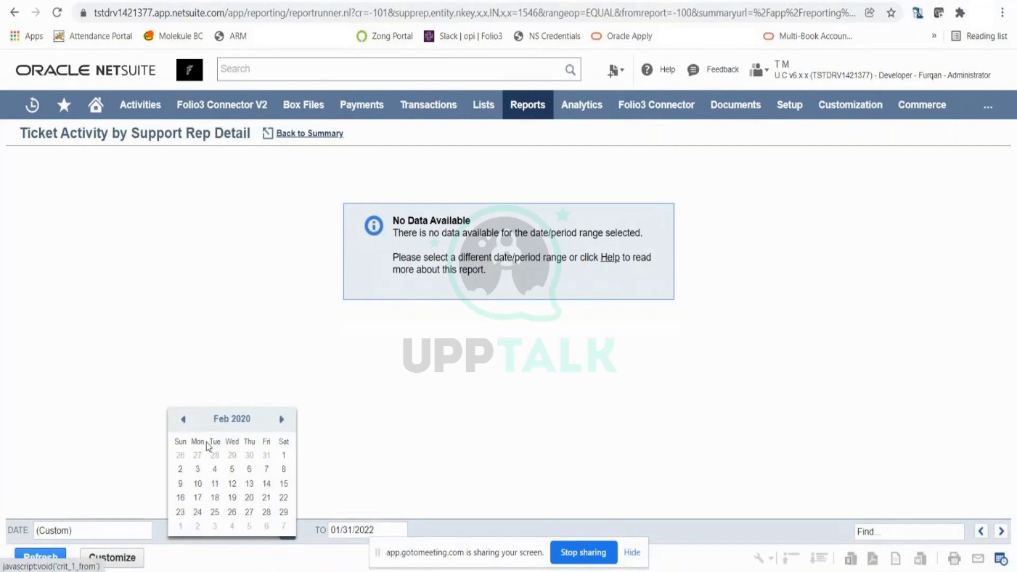
{"action": "left_click", "coordinate": [271, 454]}
{"action": "left_click", "coordinate": [54, 551]}
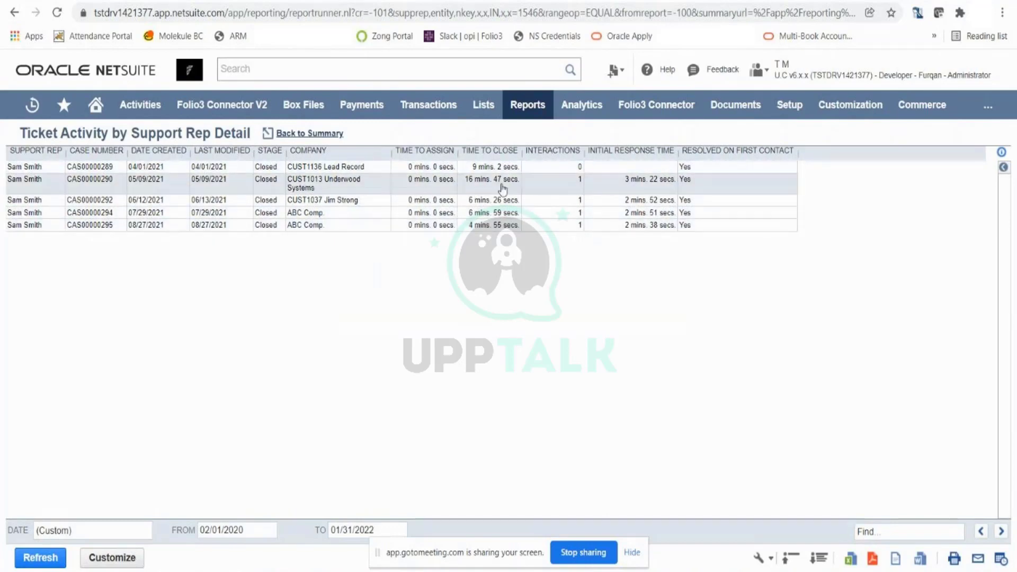
Open the Underwood Systems ticket from the report and review its details, activities and messages
{"action": "left_click", "coordinate": [583, 182]}
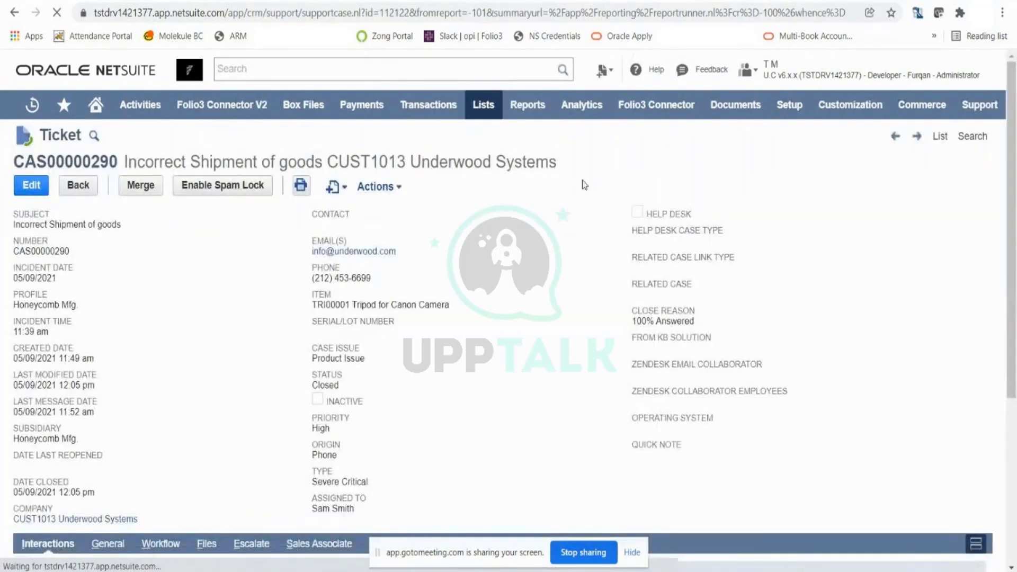
{"action": "scroll", "coordinate": [98, 375], "scroll_direction": "down", "scroll_amount": 5}
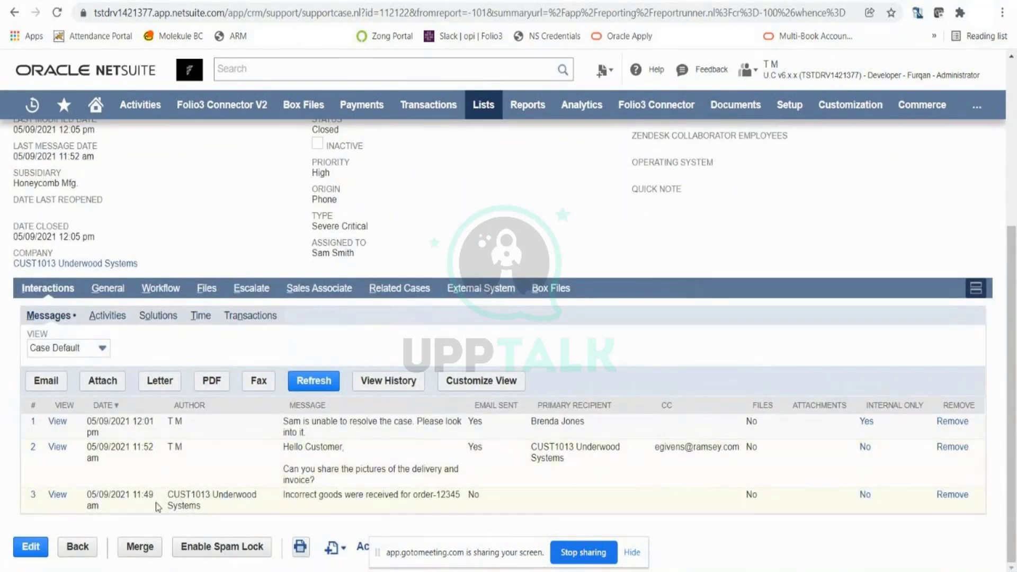
{"action": "left_click", "coordinate": [114, 317]}
{"action": "left_click", "coordinate": [47, 398]}
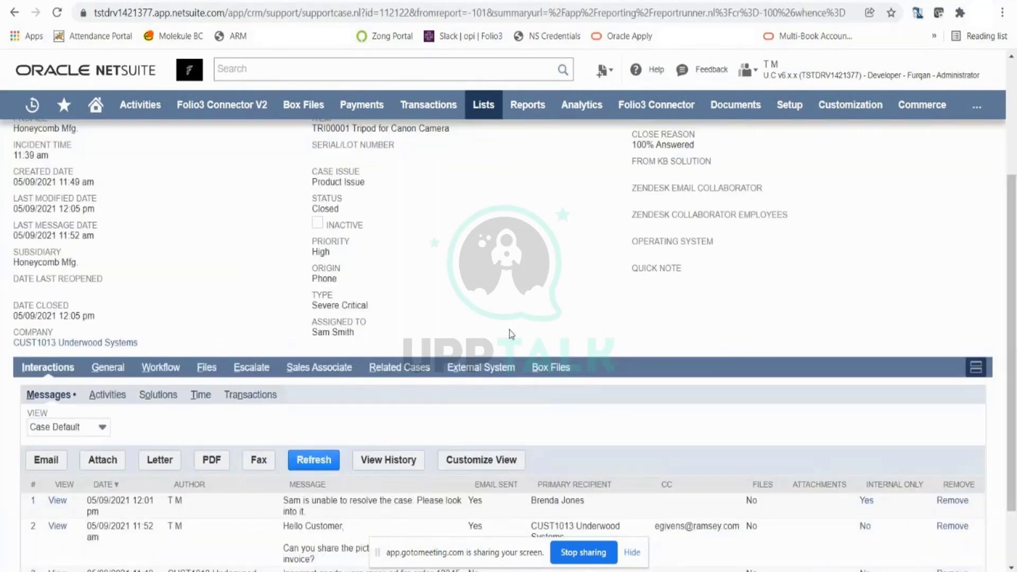
{"action": "scroll", "coordinate": [512, 334], "scroll_direction": "up", "scroll_amount": 3}
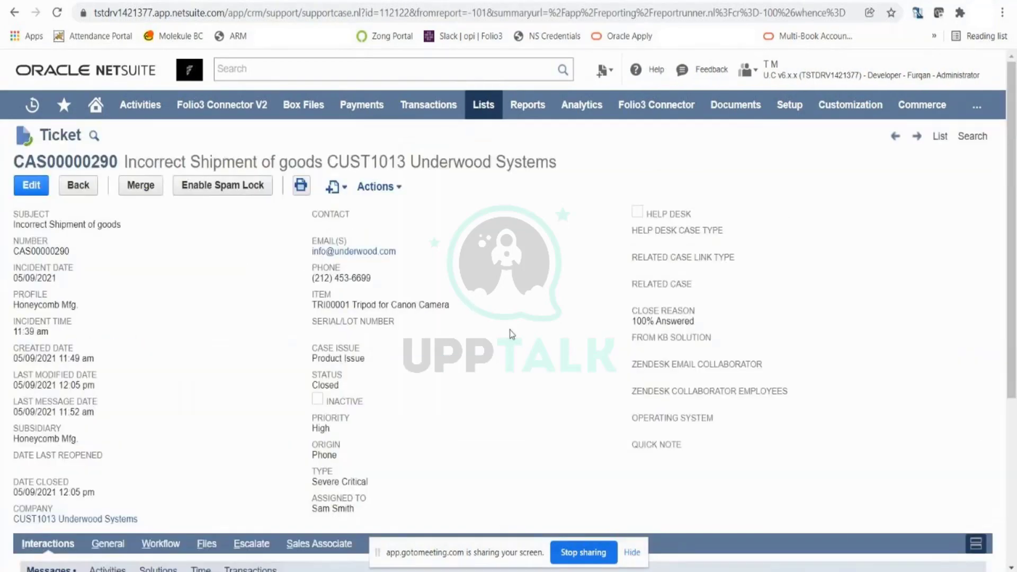